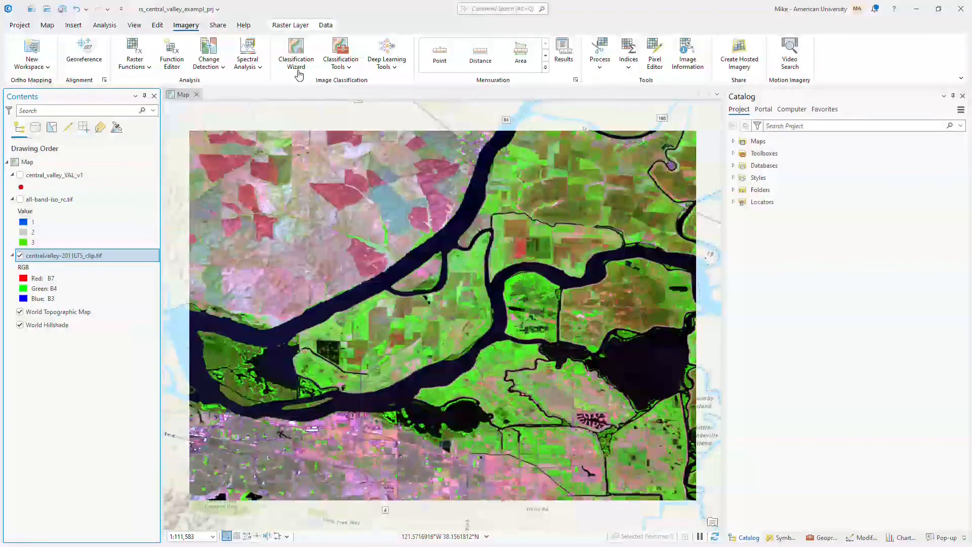
Open the Training Samples Manager for centralvalley-2011LT5_clip.tif and load the CV-3-class-schema.ecs classification schema
left_click(351, 67)
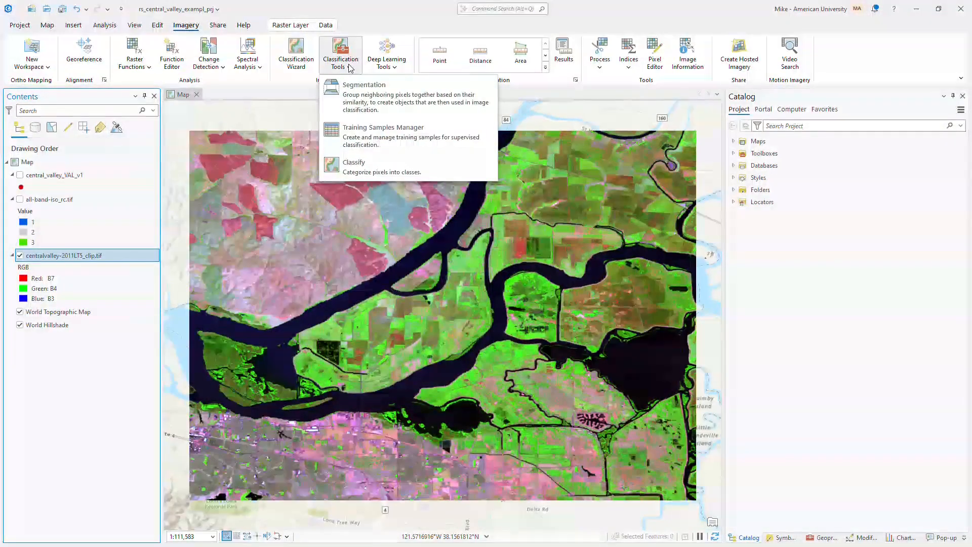
left_click(368, 140)
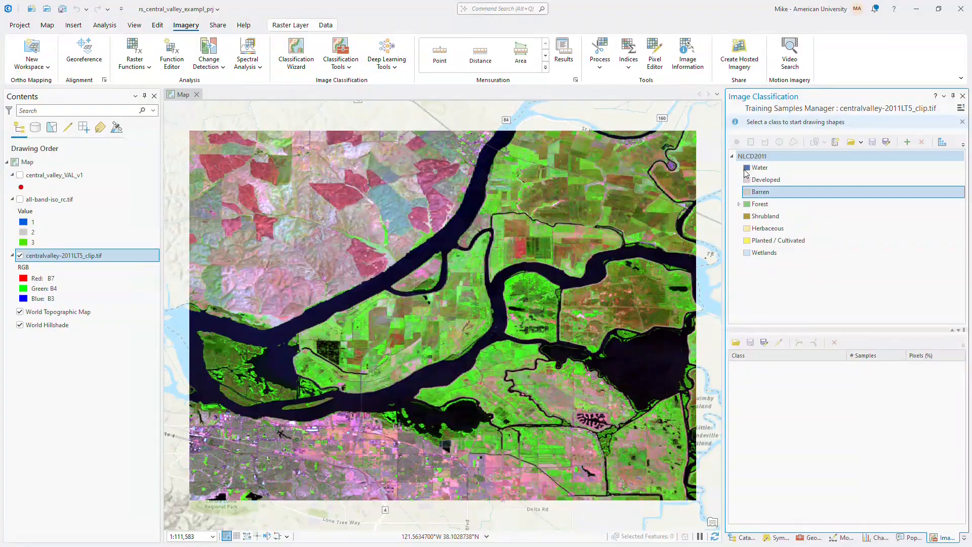
left_click(748, 161)
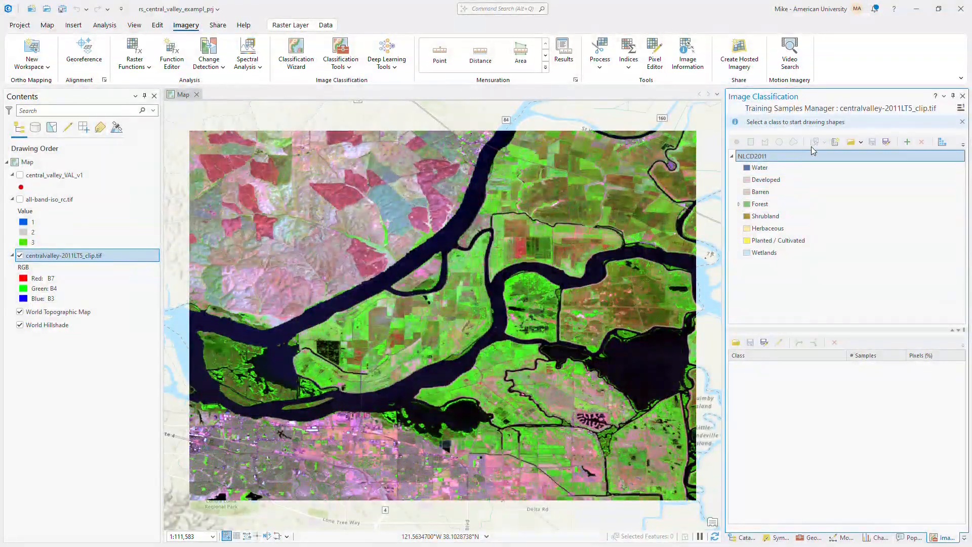
left_click(856, 146)
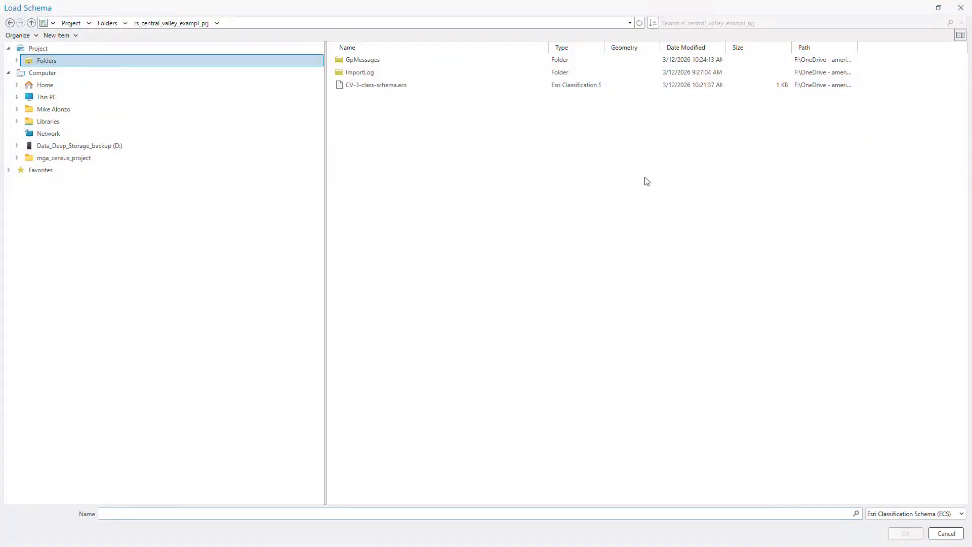
left_click(379, 90)
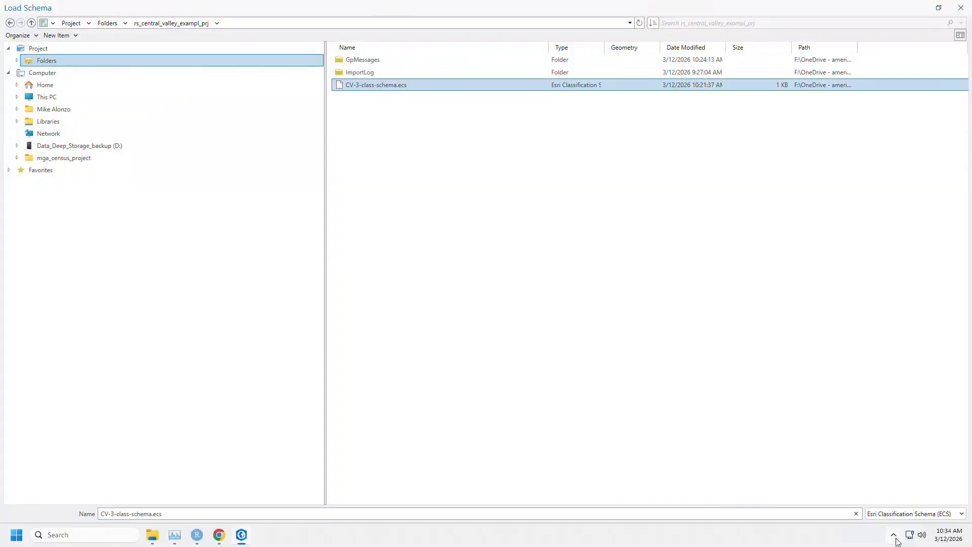
left_click(909, 533)
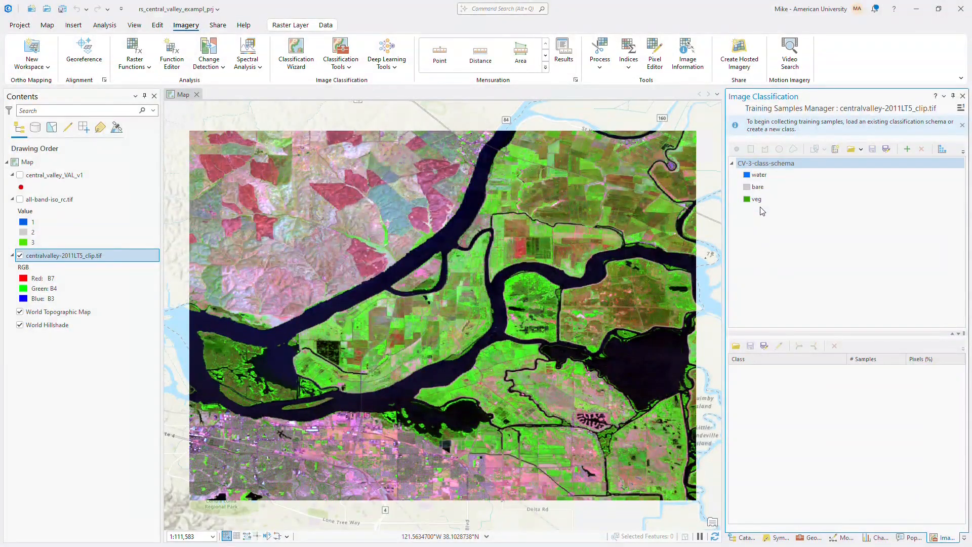
Draw two freehand training polygons for the water class in the wide river channel along the hills
left_click(760, 179)
left_click(765, 175)
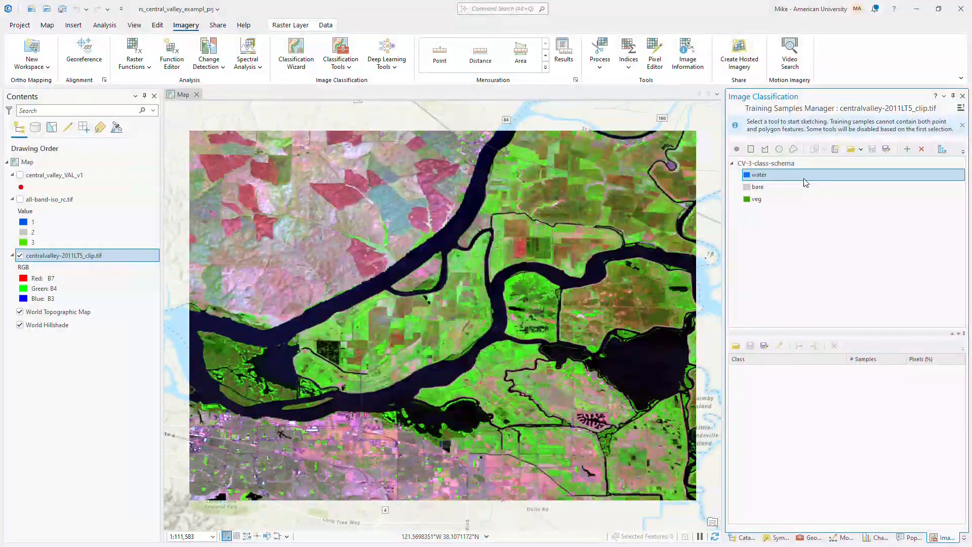
left_click(794, 148)
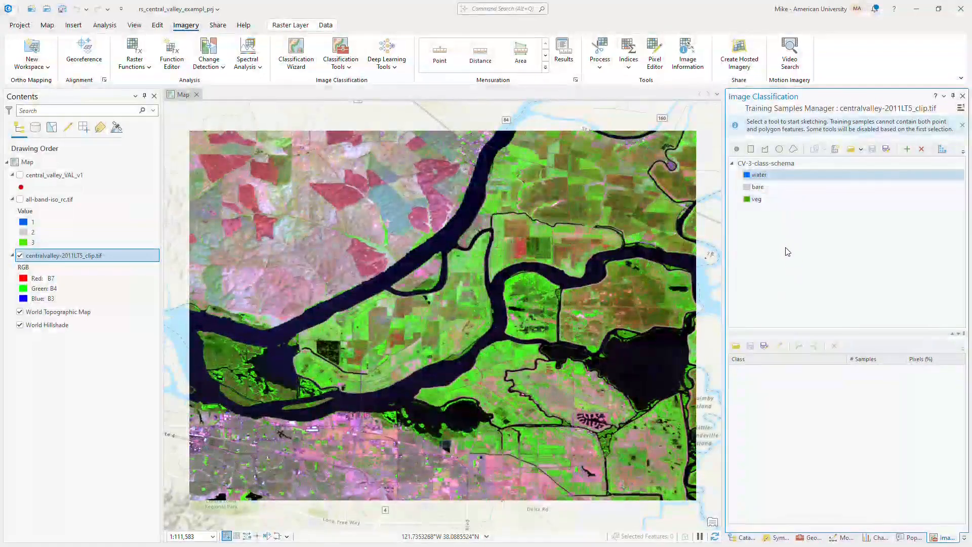
left_click(794, 150)
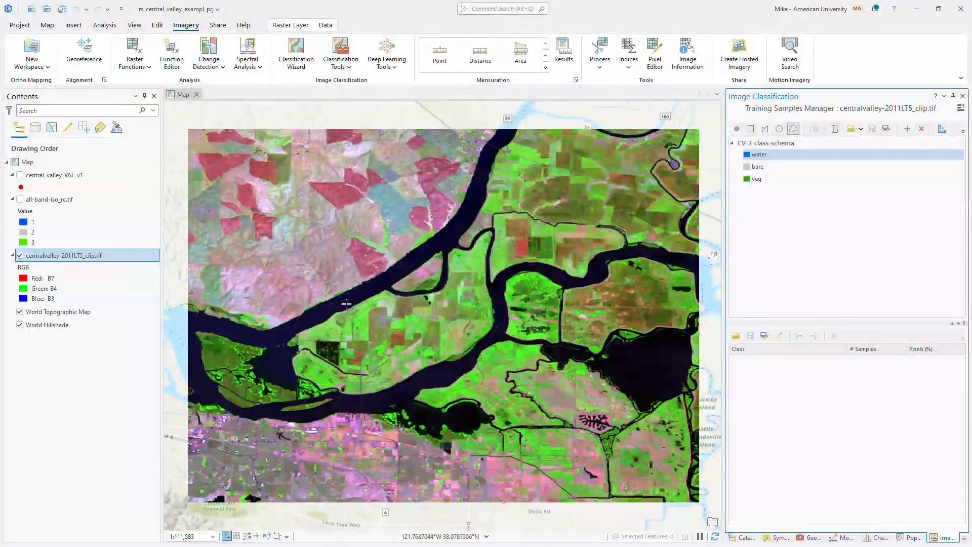
scroll(360, 296, "up", 3)
left_click_drag(359, 295, 370, 294)
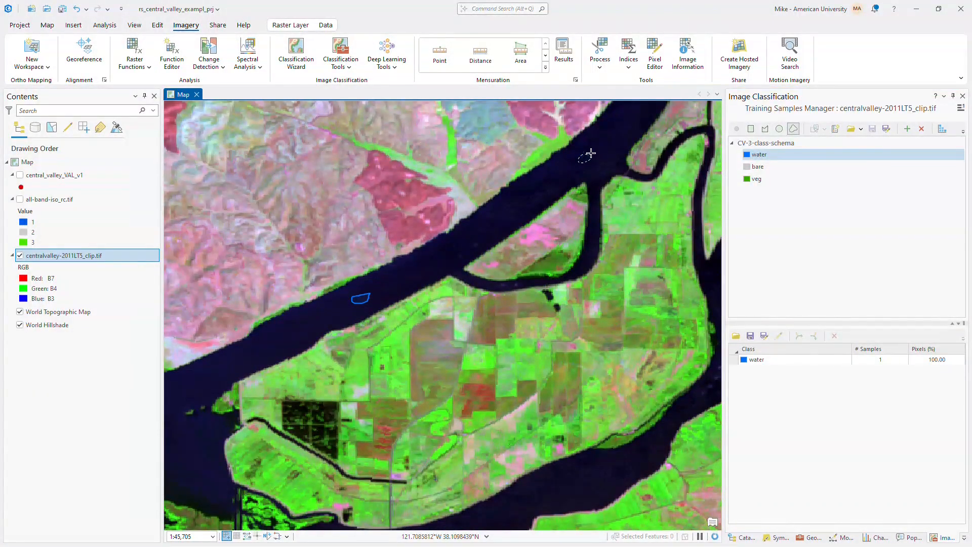
Add two more freehand water samples, one in the narrow side channel and one in the southern river channel
scroll(582, 245, "up", 3)
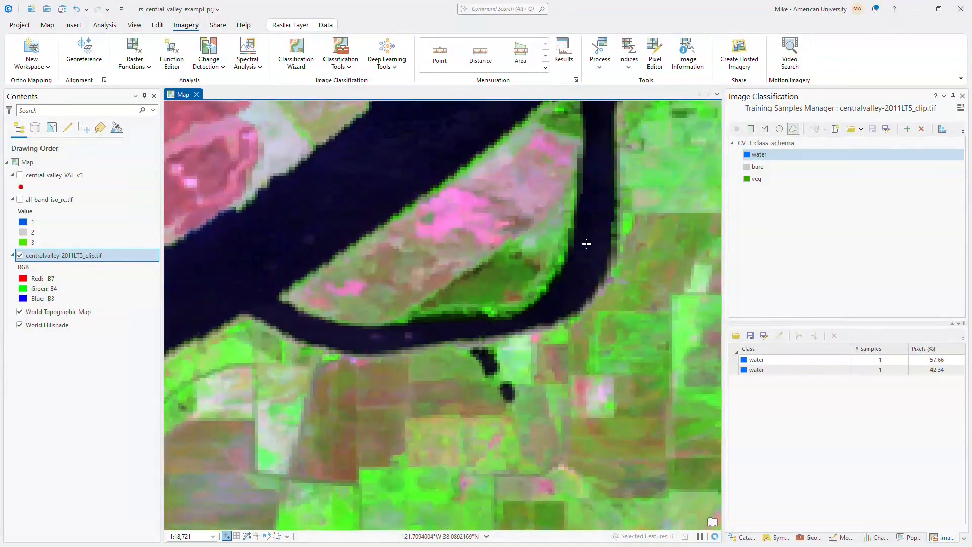
mouse_move(581, 264)
left_mouse_down()
mouse_move(590, 257)
mouse_move(581, 266)
left_mouse_up()
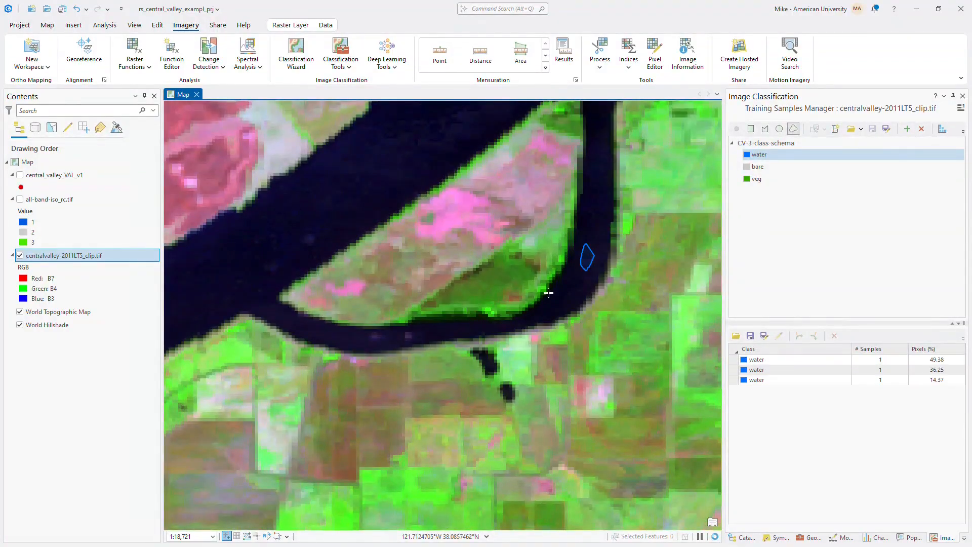
scroll(550, 292, "down", 4)
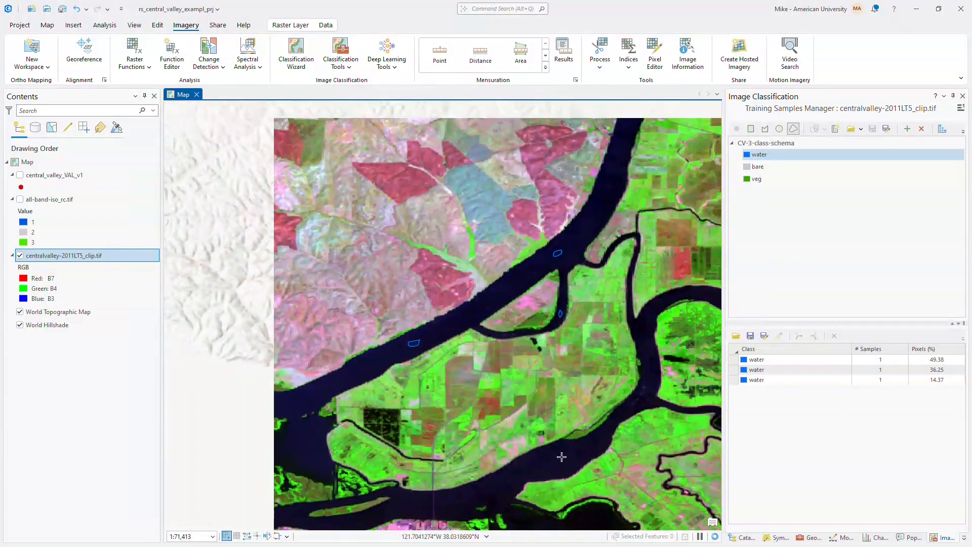
mouse_move(558, 466)
left_mouse_down()
mouse_move(572, 462)
mouse_move(557, 459)
left_mouse_up()
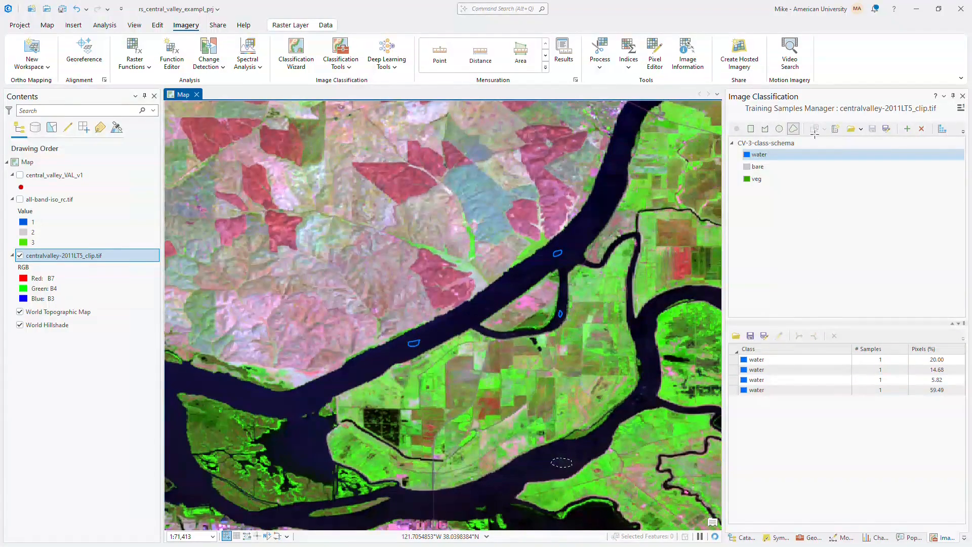
Draw two freehand bare samples in the southern urban area: a large one around the light developed patch and a small one on a pink field
left_click(761, 168)
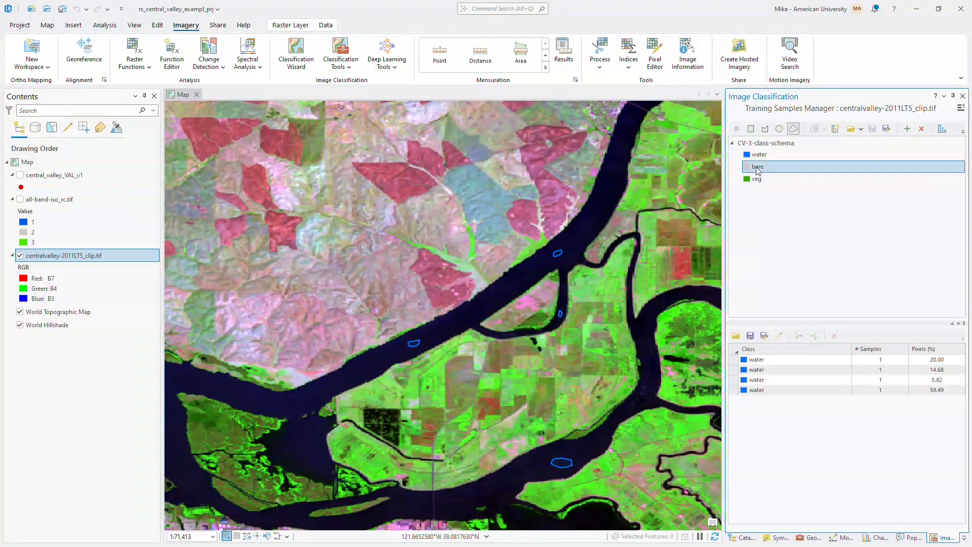
left_click_drag(412, 440, 408, 148)
scroll(410, 325, "up", 3)
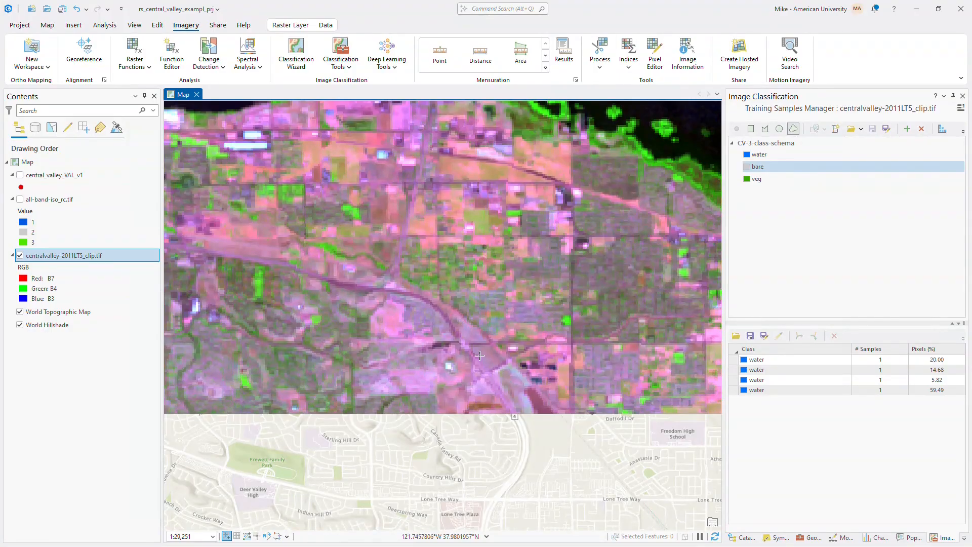
left_click(480, 408)
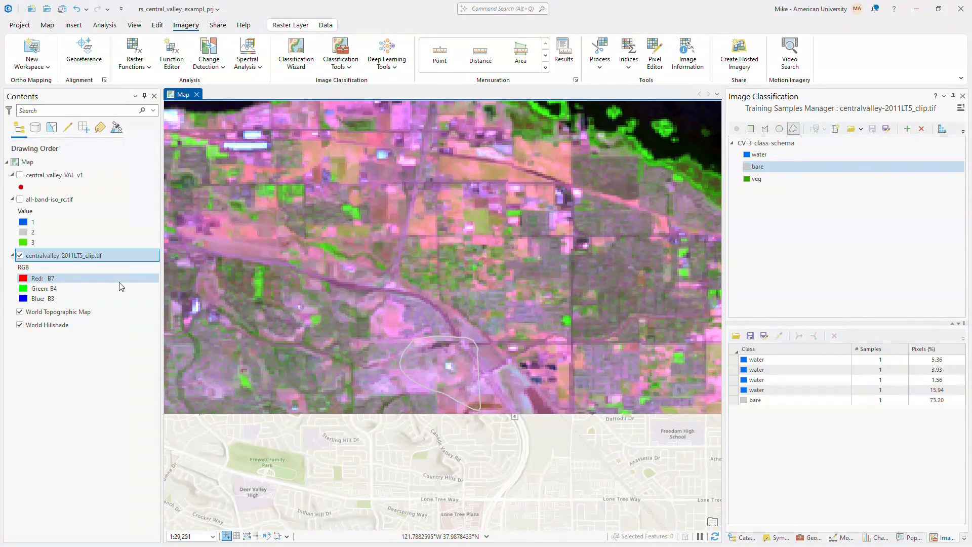
scroll(544, 199, "down", 3)
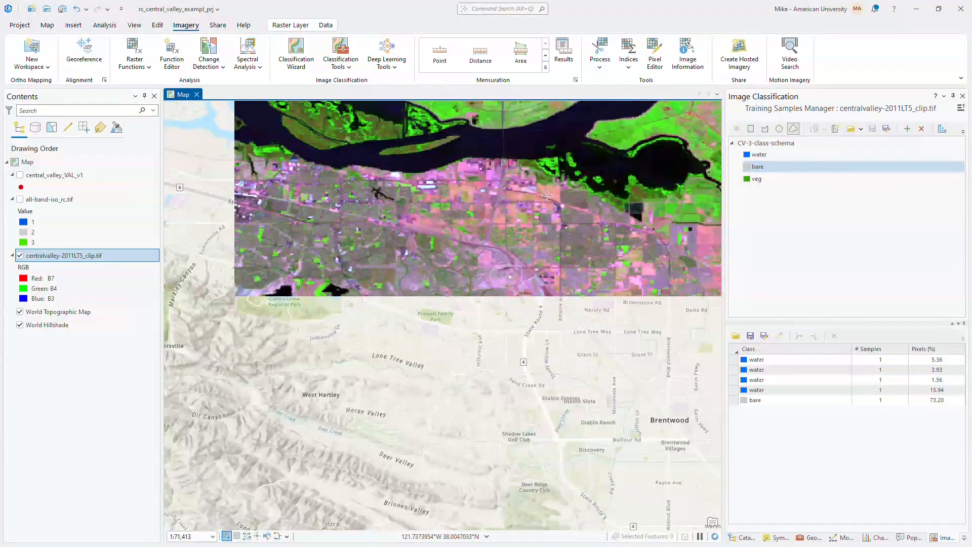
left_click_drag(555, 186, 513, 325)
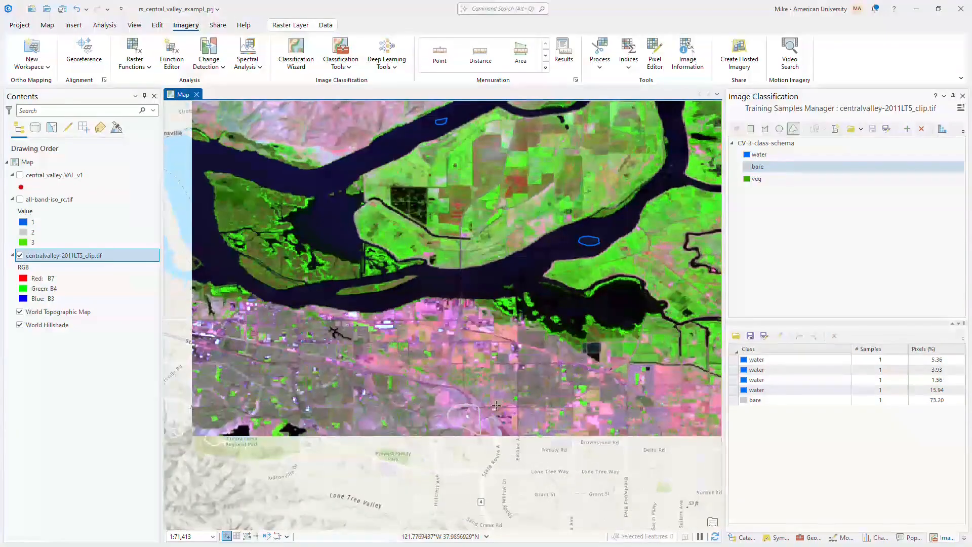
scroll(578, 406, "up", 3)
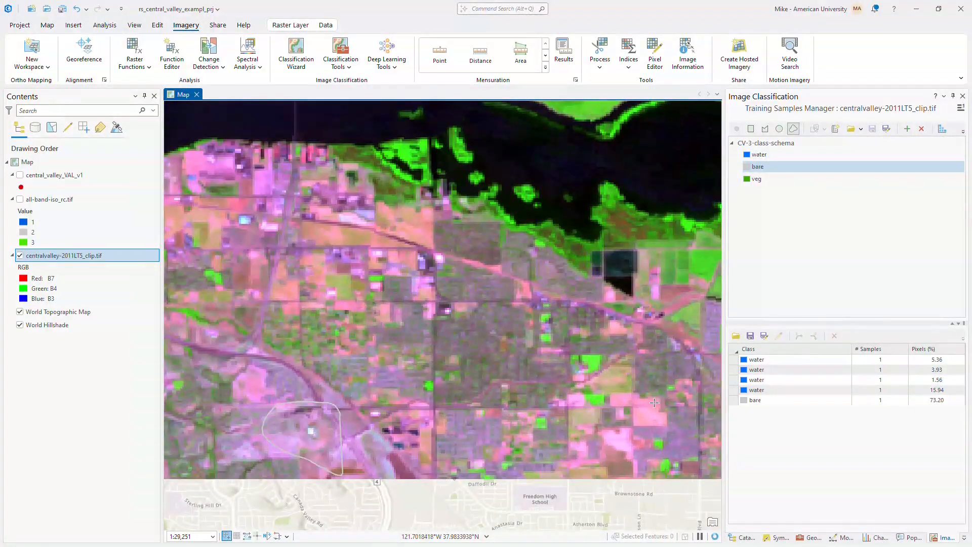
left_click_drag(646, 409, 655, 418)
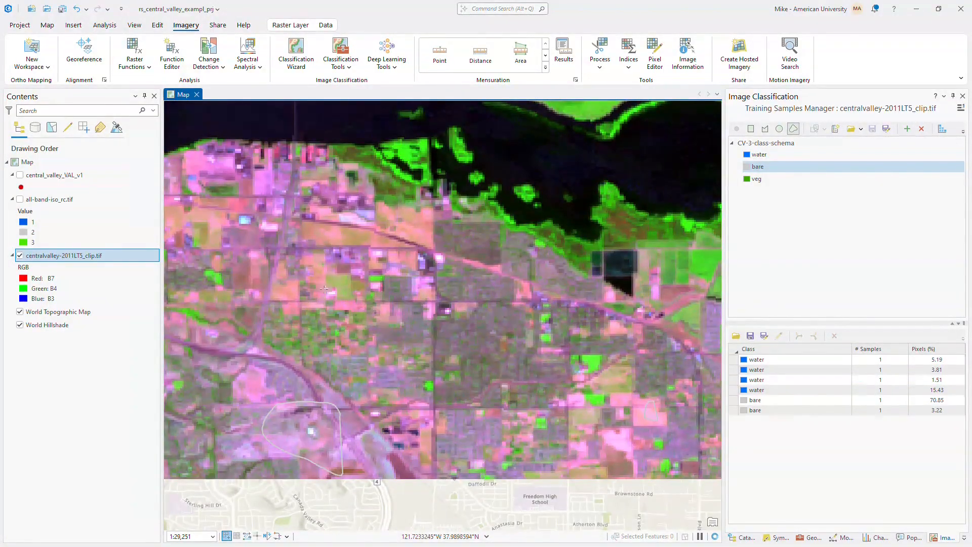
Draw two freehand bare samples in the northwestern hills, one inside a dark red field and one on the pinkish slopes south of it
scroll(309, 276, "down", 2)
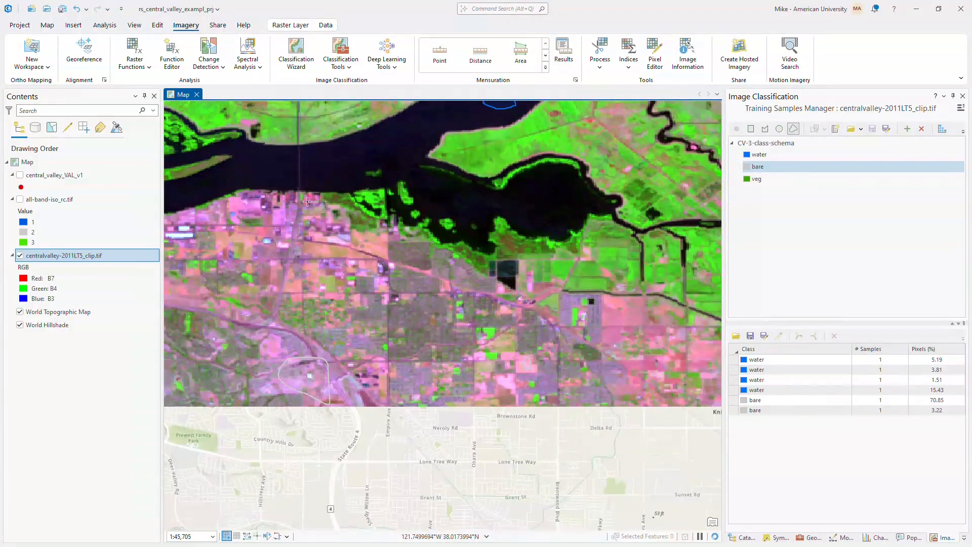
left_click_drag(314, 233, 501, 459)
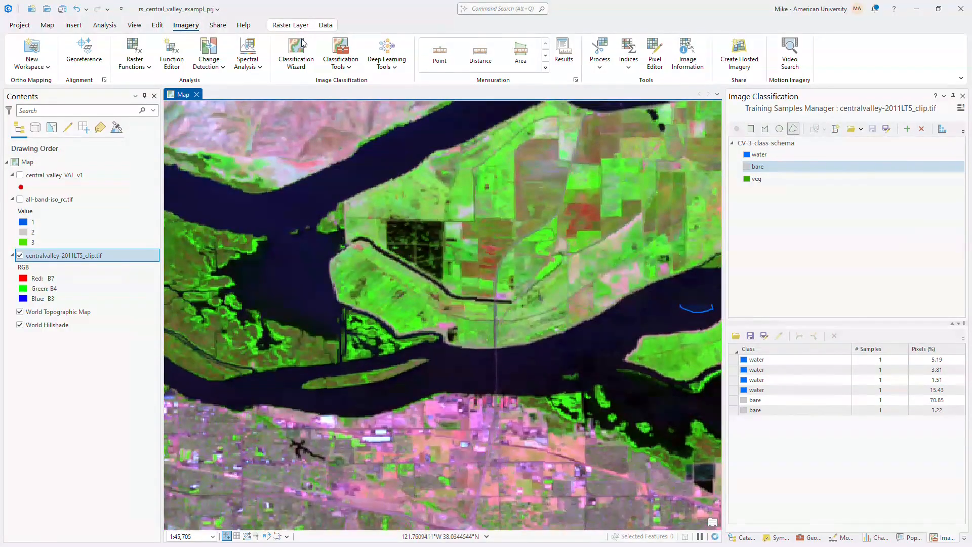
left_click_drag(393, 208, 472, 437)
scroll(472, 437, "down", 2)
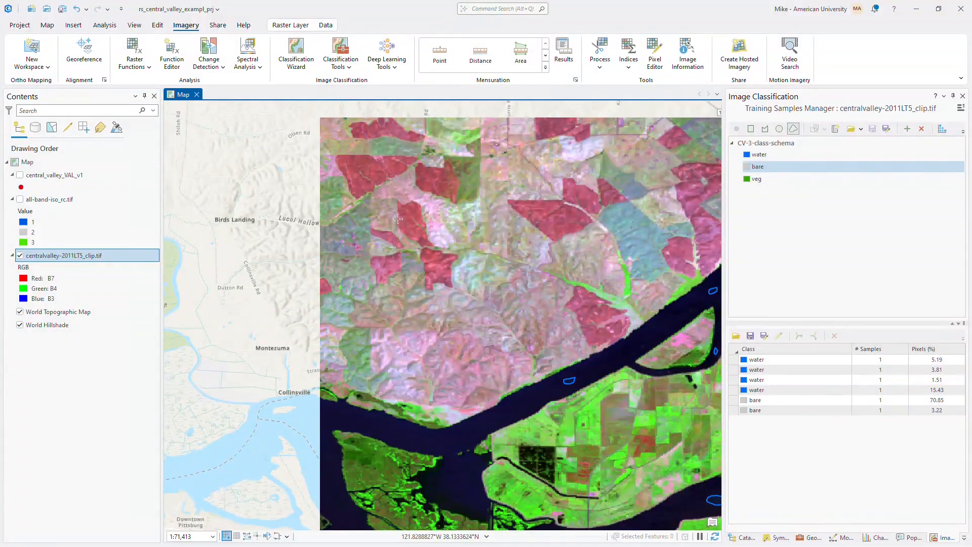
mouse_move(424, 255)
left_mouse_down()
mouse_move(442, 260)
mouse_move(434, 276)
mouse_move(431, 256)
left_mouse_up()
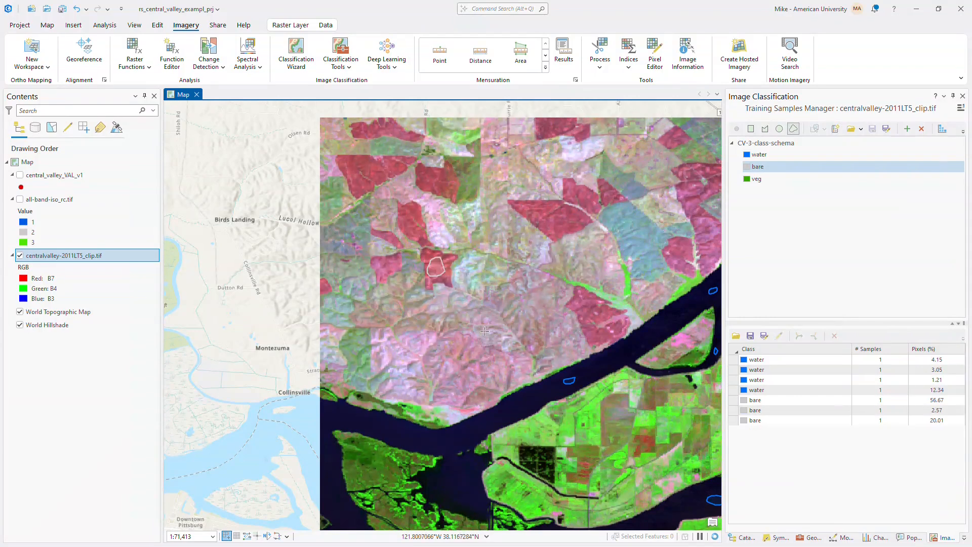
mouse_move(443, 363)
left_mouse_down()
mouse_move(458, 350)
mouse_move(474, 367)
mouse_move(468, 377)
mouse_move(444, 366)
left_mouse_up()
Draw two freehand bare samples in the farmland north of the winding river, one in the bright red field and one in the brown field east of it
left_click_drag(617, 300, 366, 303)
scroll(596, 305, "up", 5)
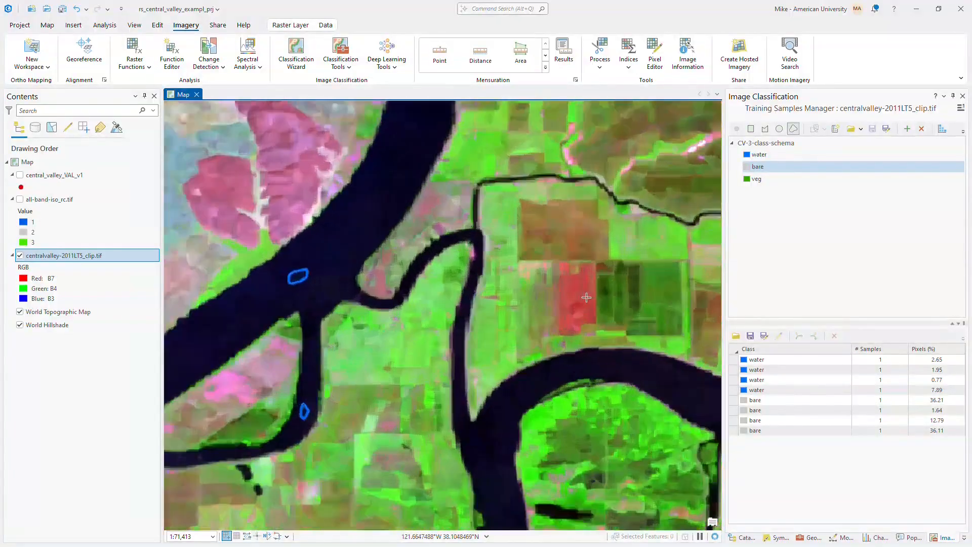
mouse_move(587, 303)
left_mouse_down()
mouse_move(575, 307)
mouse_move(589, 310)
left_mouse_up()
left_click_drag(653, 284, 414, 228)
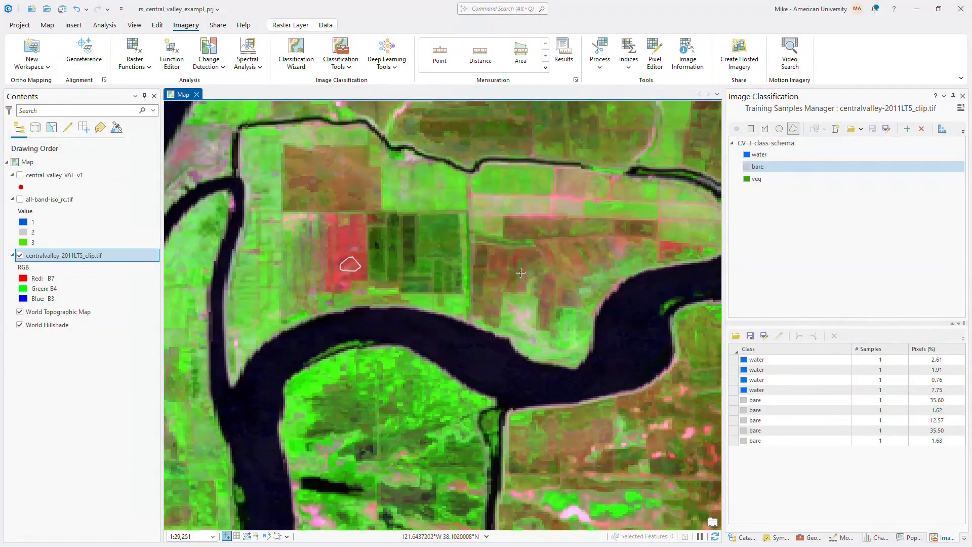
mouse_move(502, 256)
left_mouse_down()
mouse_move(492, 264)
mouse_move(499, 277)
mouse_move(501, 258)
left_mouse_up()
Draw a freehand training polygon for the veg class on the green land just south of the large southern water sample
key("Up")
key("Left")
scroll(598, 351, "down", 3)
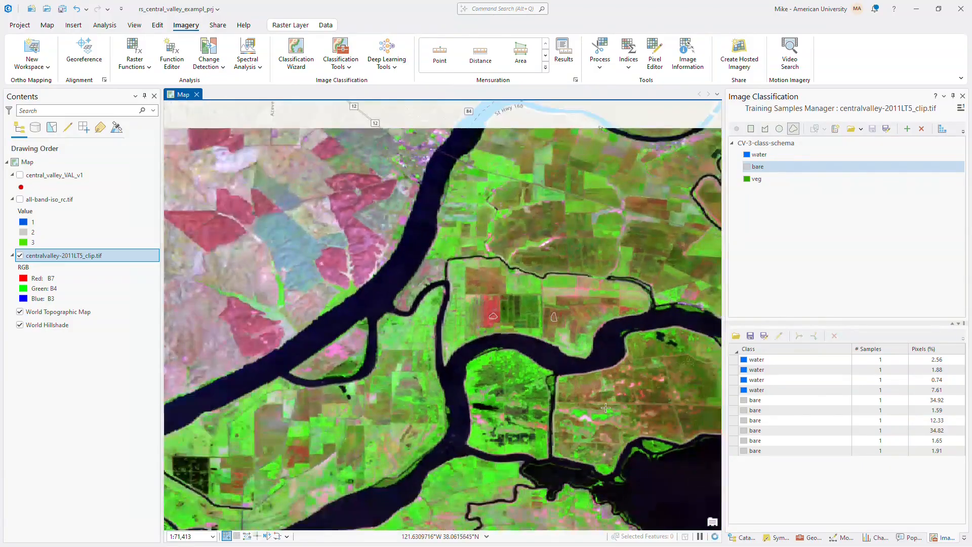
left_click_drag(564, 355, 545, 302)
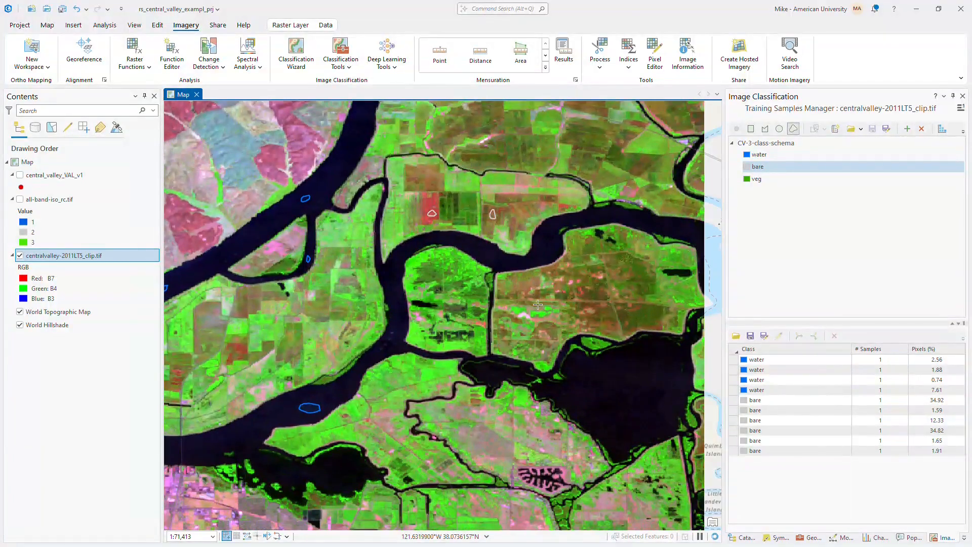
left_click(773, 181)
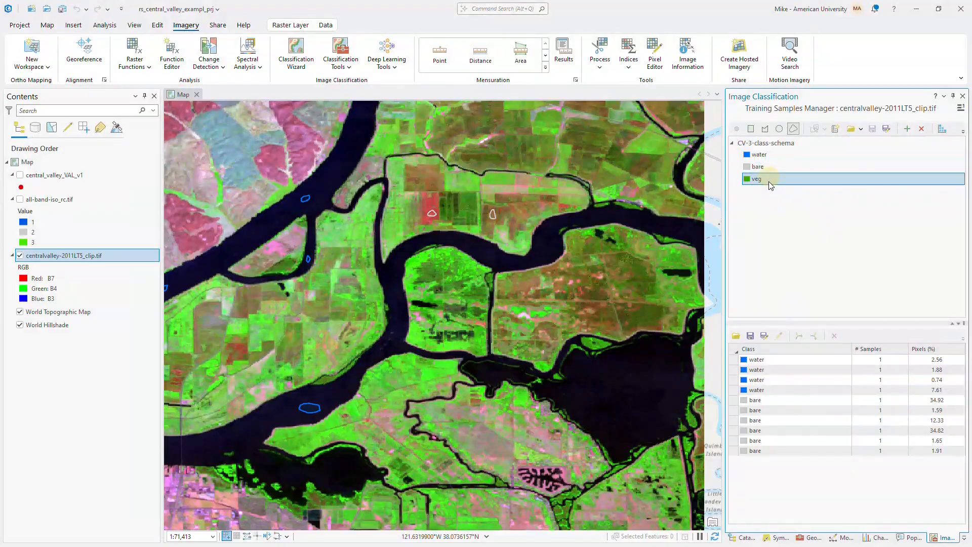
key("Down")
key("Left")
scroll(537, 291, "up", 3)
left_click_drag(492, 303, 452, 306)
left_click_drag(489, 338, 509, 339)
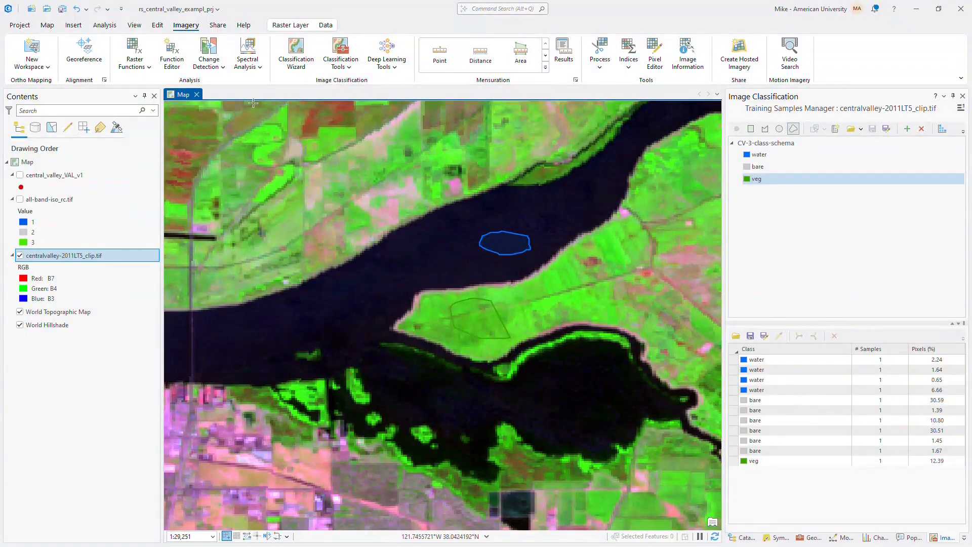
Add three more freehand veg samples: two in bright green fields north of the river and one in a green field northeast of Knightsen
mouse_move(270, 126)
left_mouse_down()
mouse_move(261, 149)
mouse_move(281, 136)
mouse_move(271, 128)
left_mouse_up()
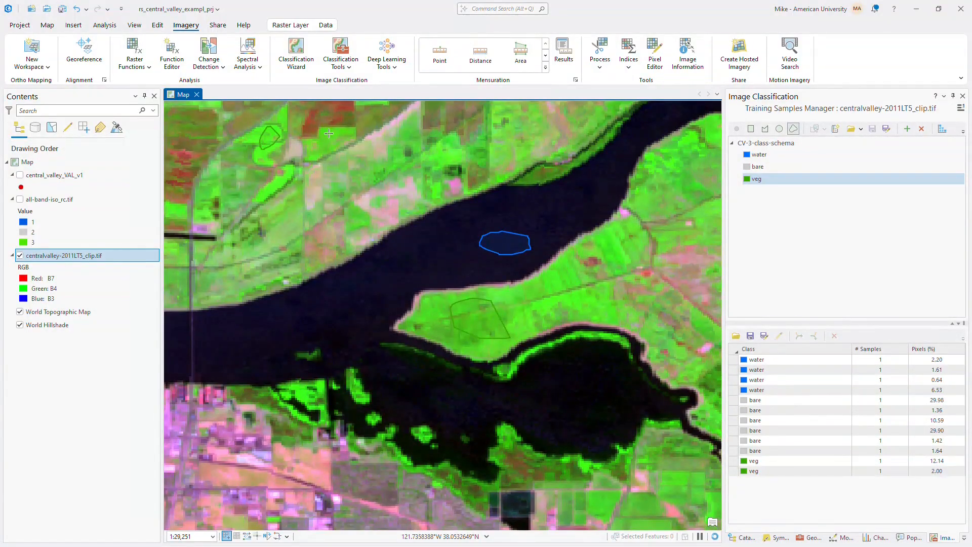
mouse_move(327, 148)
left_mouse_down()
mouse_move(339, 139)
mouse_move(329, 134)
left_mouse_up()
scroll(436, 203, "down", 3)
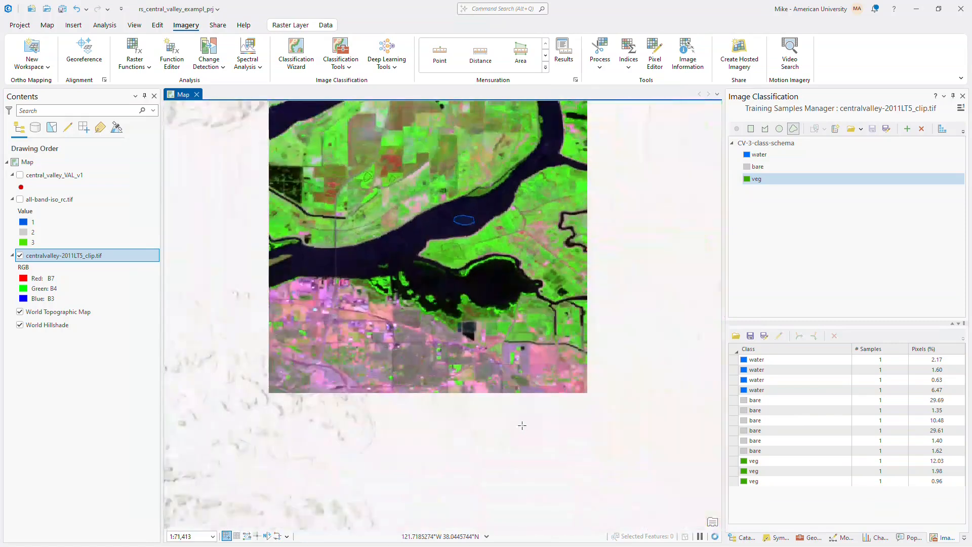
scroll(667, 384, "up", 6)
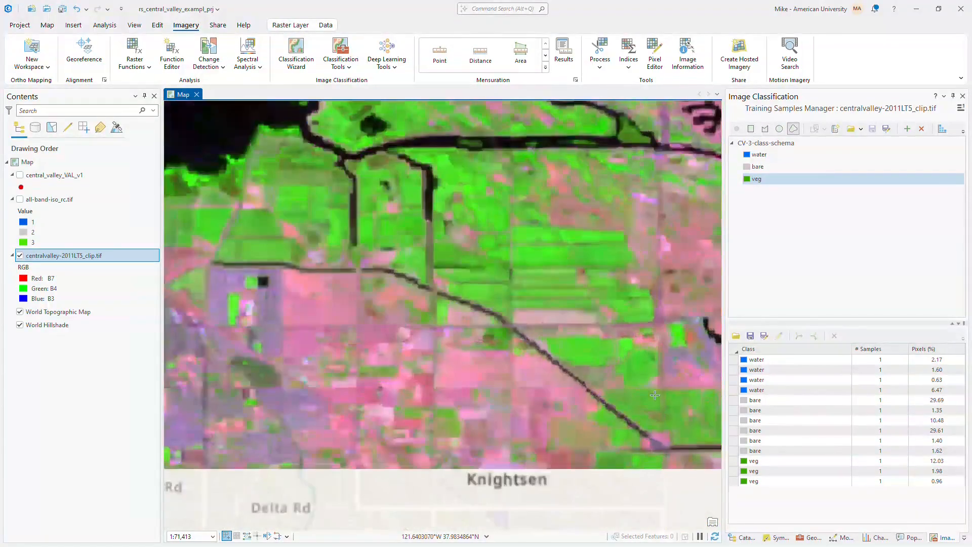
mouse_move(626, 401)
left_mouse_down()
mouse_move(574, 403)
mouse_move(596, 425)
mouse_move(615, 425)
mouse_move(616, 404)
left_mouse_up()
scroll(616, 404, "down", 3)
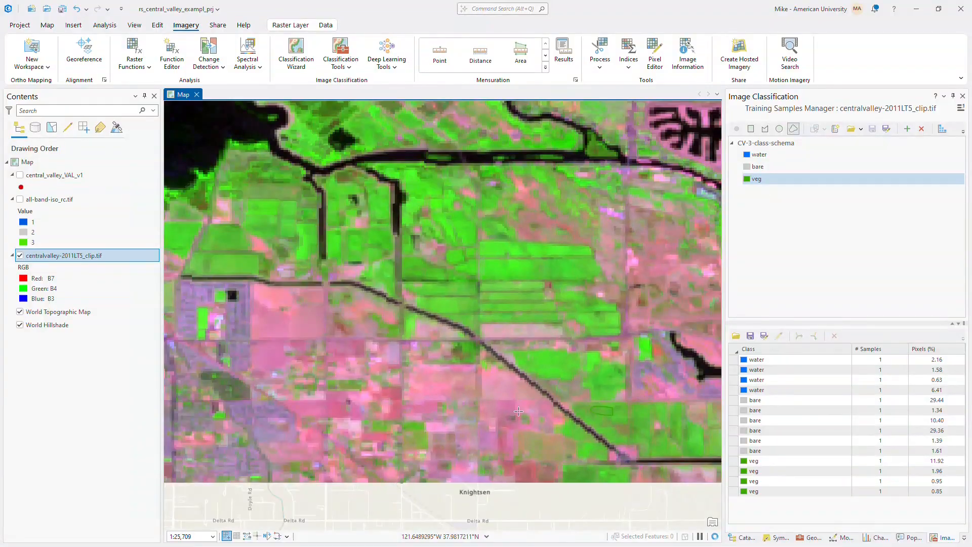
Draw two more freehand veg samples: one in the bright green fields north of Knightsen and one in the farmland north of the river
scroll(519, 412, "down", 2)
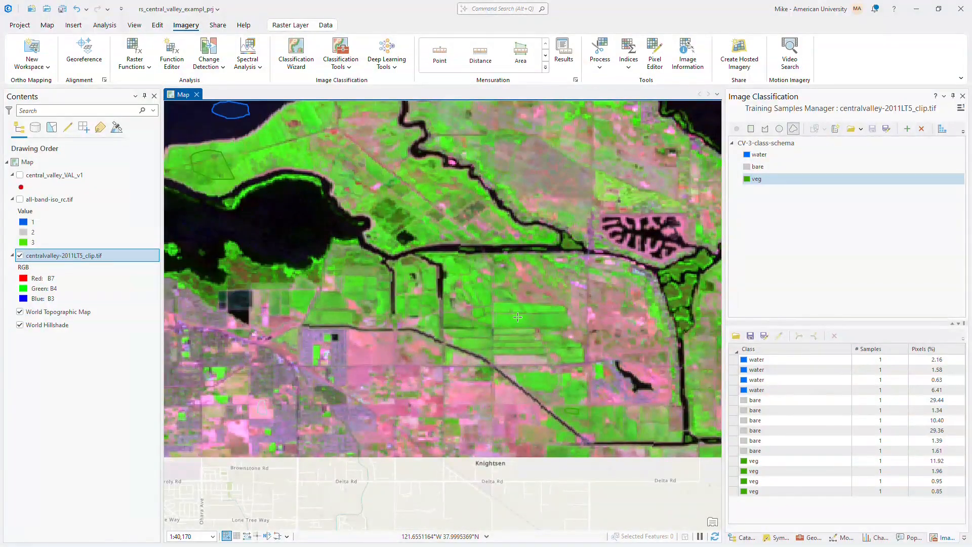
mouse_move(518, 324)
left_mouse_down()
mouse_move(532, 322)
mouse_move(509, 320)
left_mouse_up()
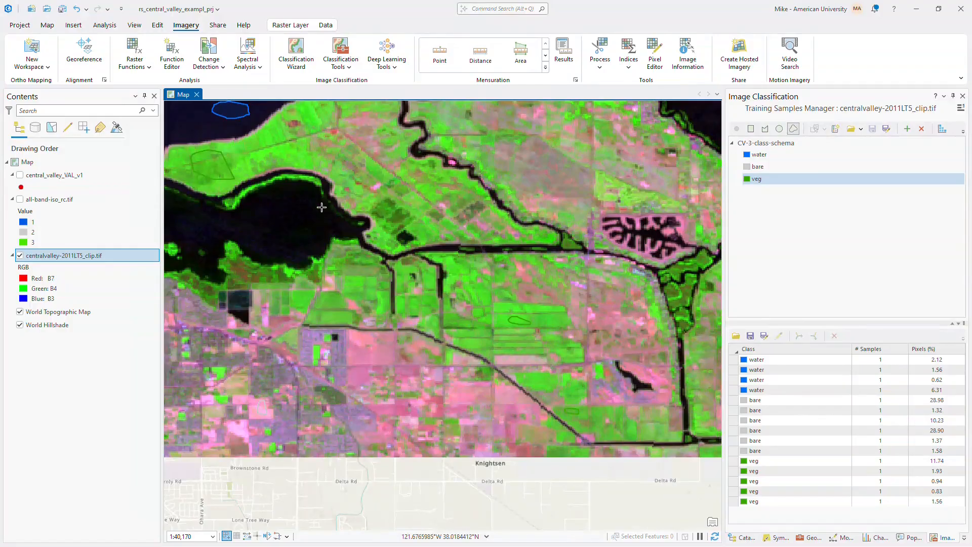
left_click_drag(589, 322, 659, 369)
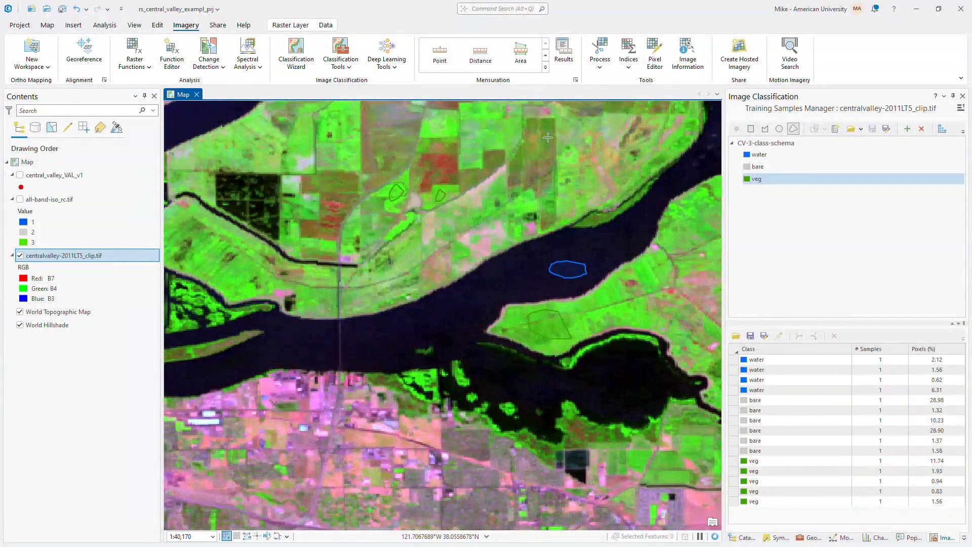
mouse_move(551, 123)
left_mouse_down()
mouse_move(552, 135)
mouse_move(555, 125)
left_mouse_up()
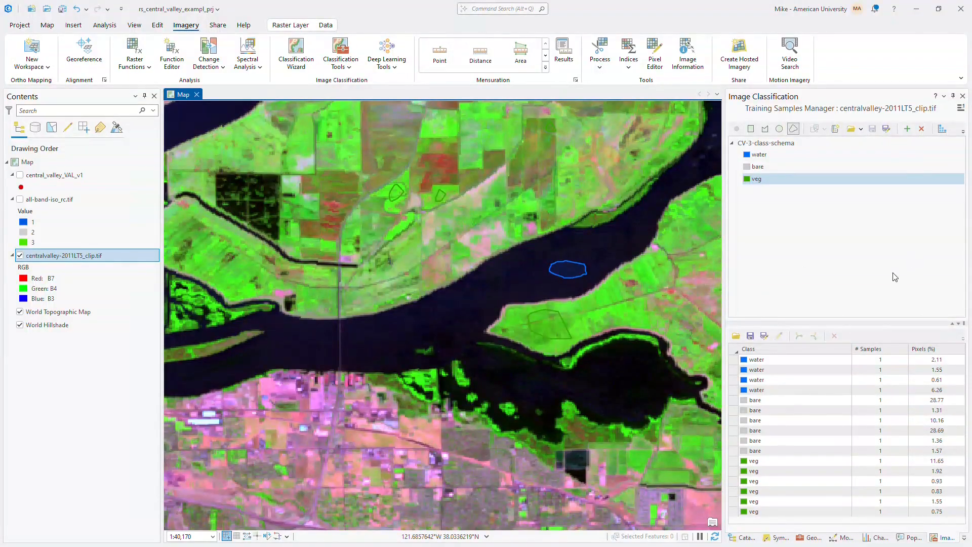
Save the current training samples as CV_training_polys.shp in the rs_central_valley_exampl_prj project folder
left_click(753, 336)
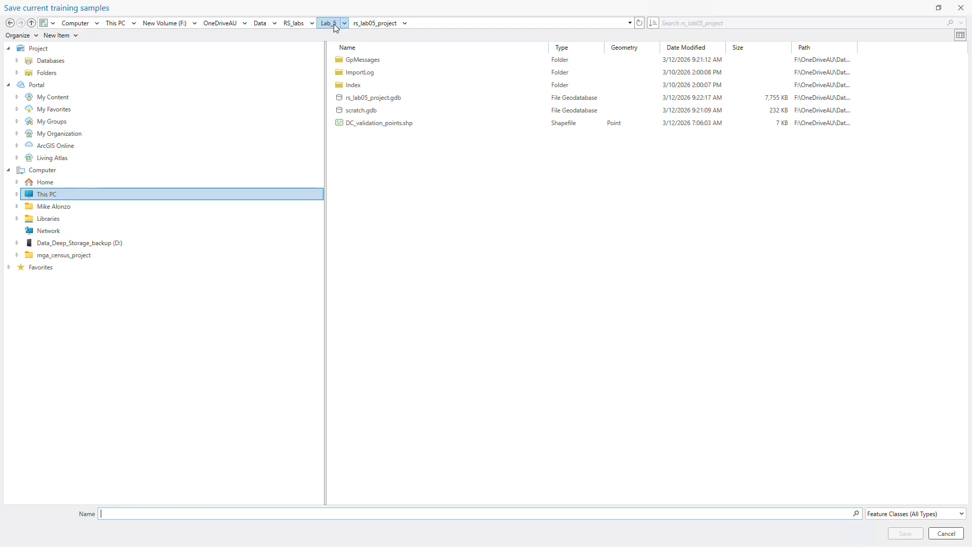
left_click(47, 73)
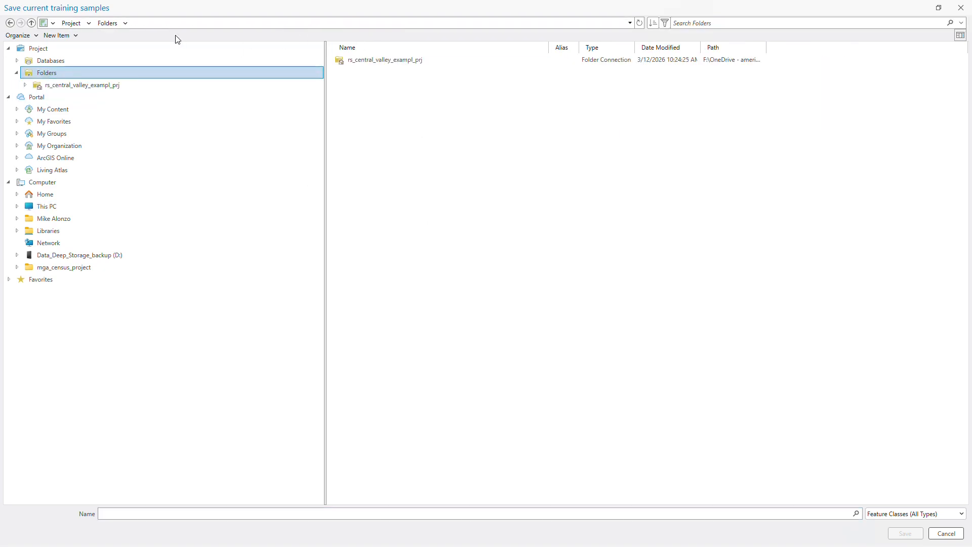
left_click(375, 59)
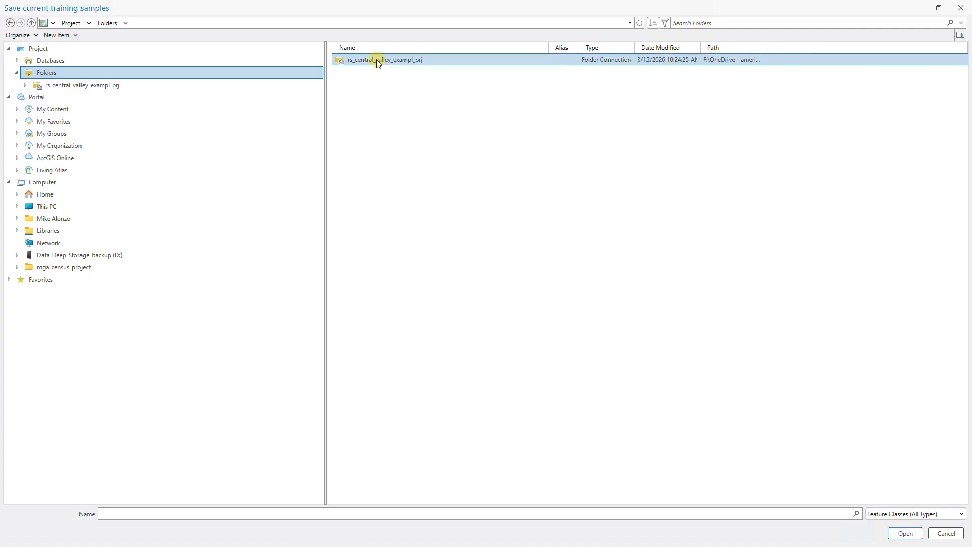
double_click(376, 60)
left_click(336, 513)
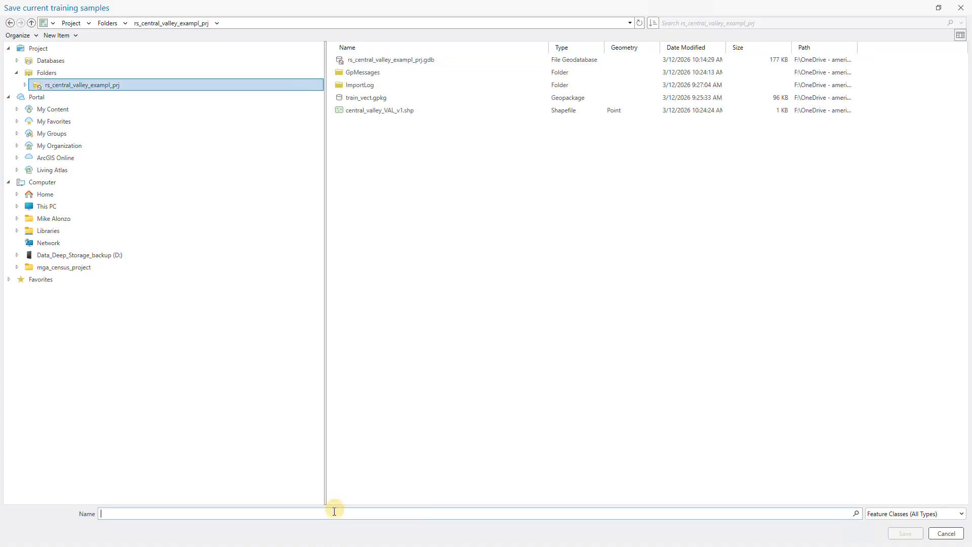
type("ce")
key("BackSpace")
key("BackSpace")
type("c")
key("BackSpace")
type("cV_")
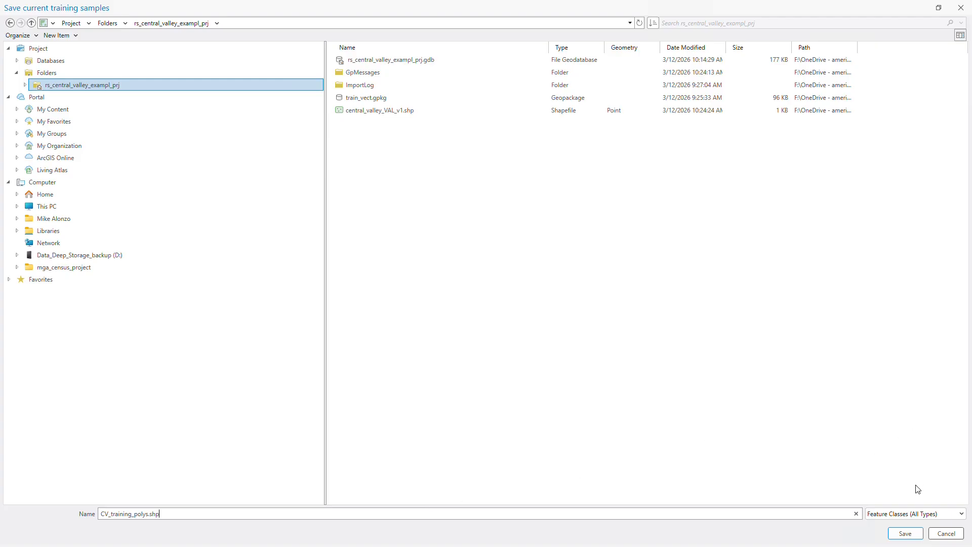
left_click(907, 535)
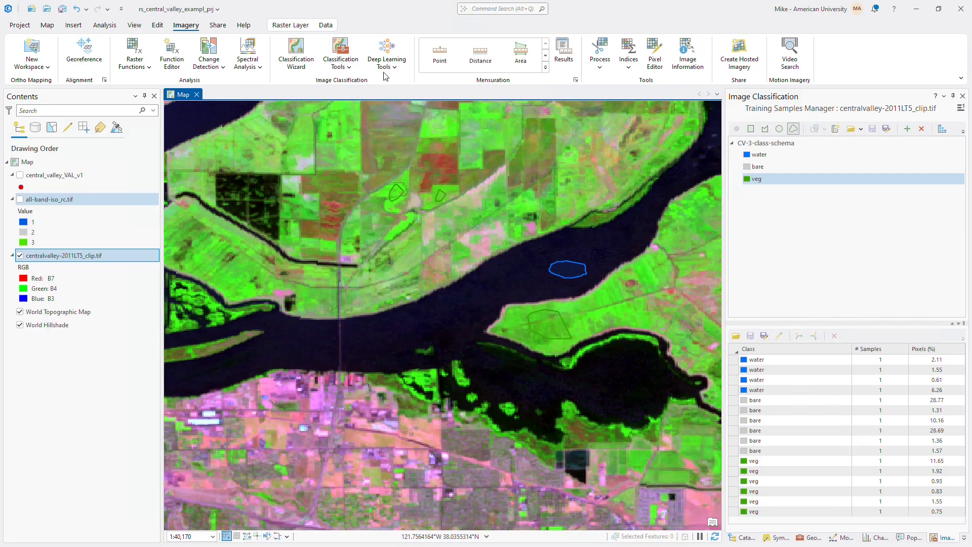
Cancel the remote session disconnect and switch to the lab05_training_data_analysis_DEMO.Rmd script in RStudio
left_click(637, 9)
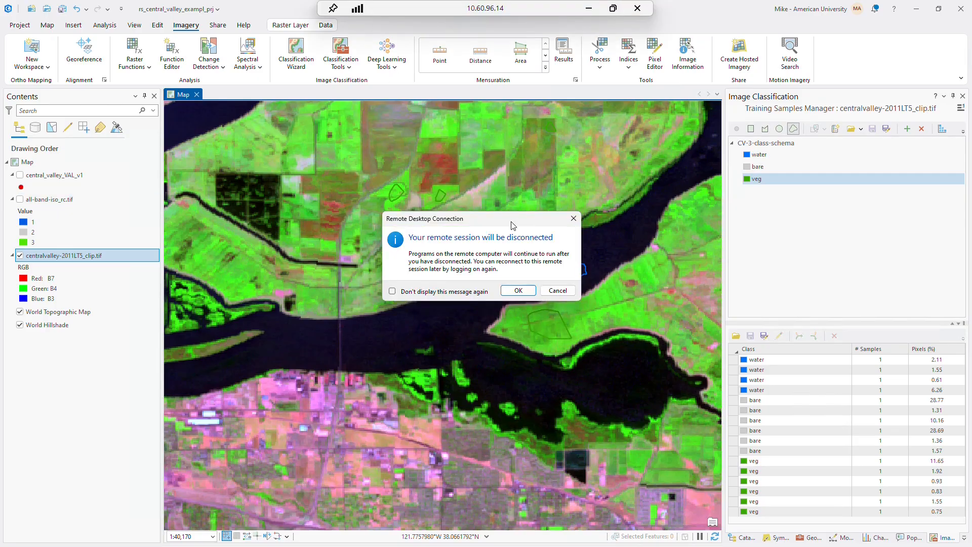
left_click(556, 291)
key("alt+Tab")
key("Tab")
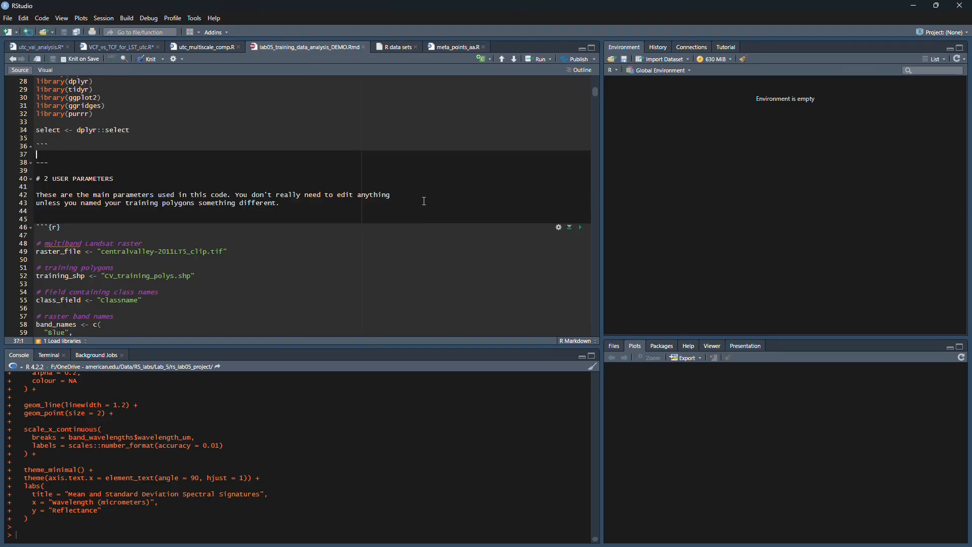
Review the raster and training polygon parameters and retype the CV prefix in the training_shp value "CV_training_polys.shp"
scroll(397, 189, "down", 3)
scroll(358, 202, "up", 4)
scroll(359, 205, "down", 3)
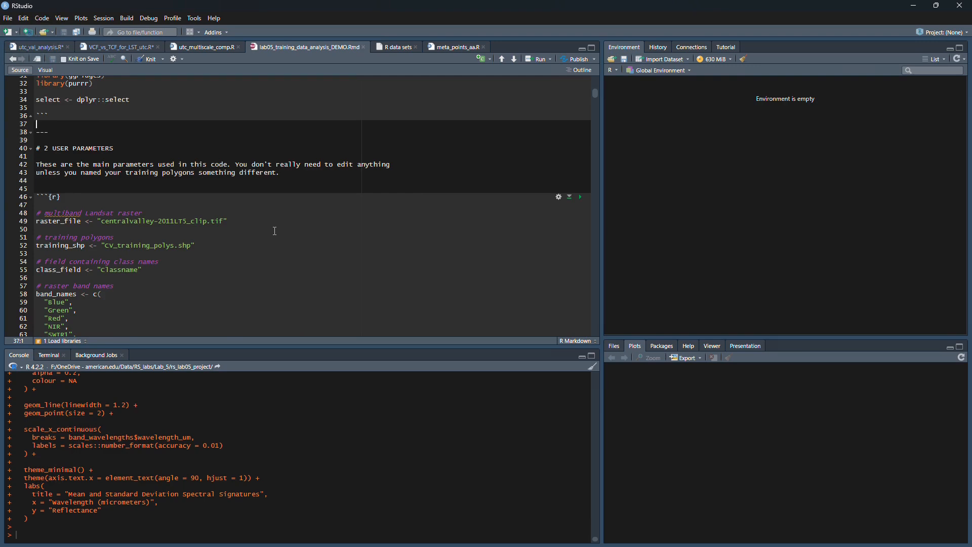
scroll(276, 229, "down", 2)
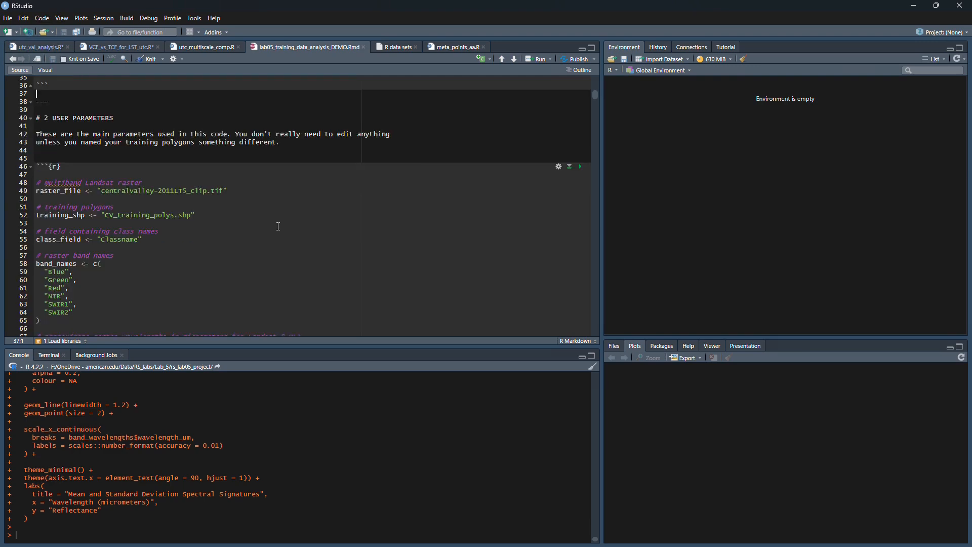
left_click(269, 221)
left_click_drag(37, 192, 255, 223)
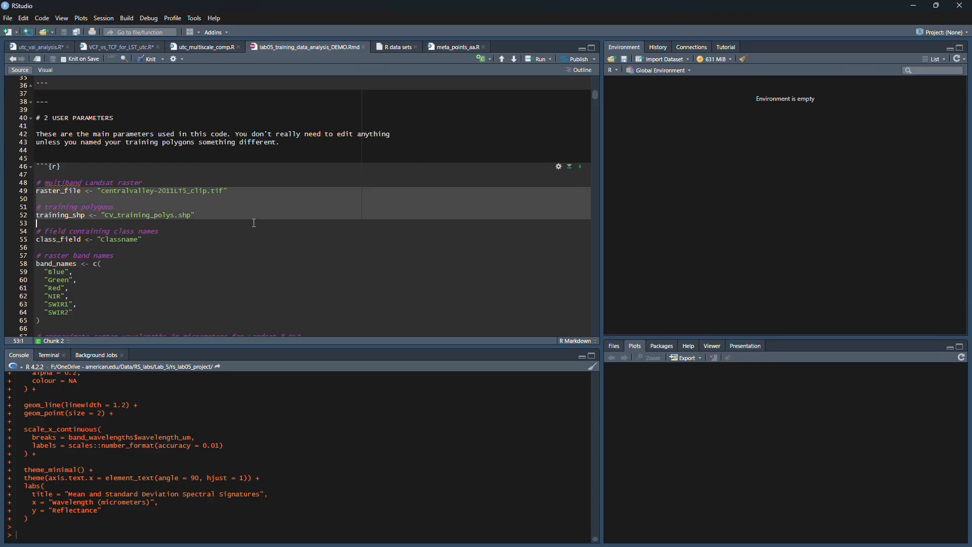
left_click(114, 216)
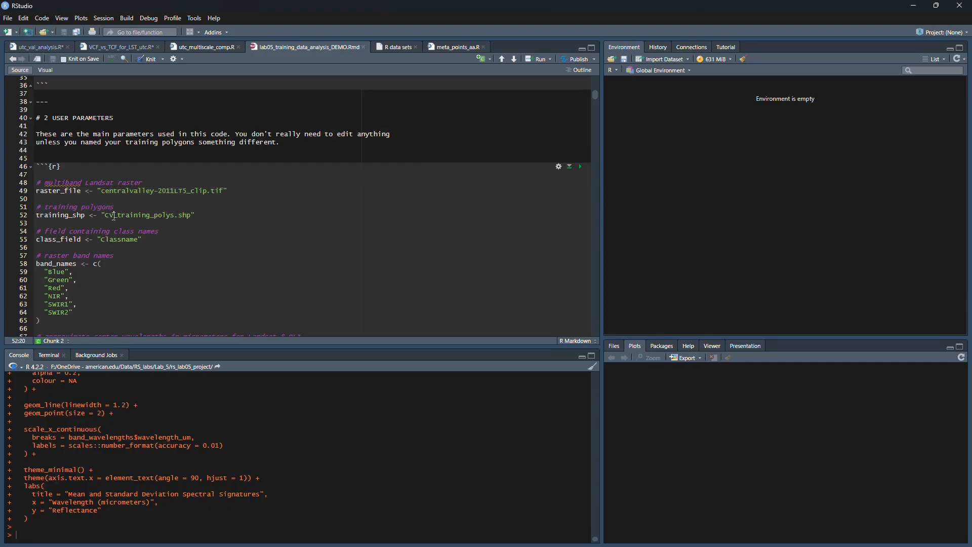
key("BackSpace")
key("BackSpace")
type("CV")
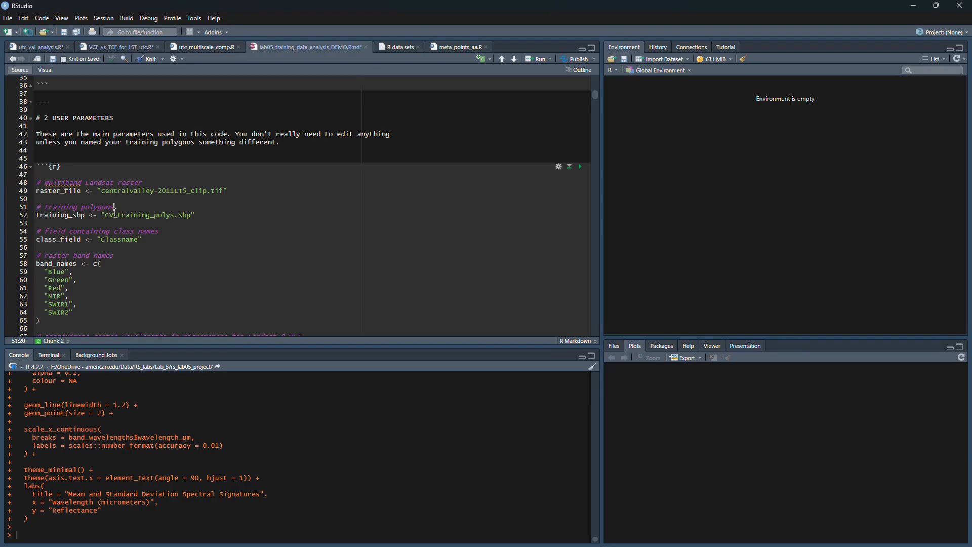
Run the user parameters chunk and the chunk that loads the raster and training polygons
scroll(145, 228, "down", 2)
left_click(580, 136)
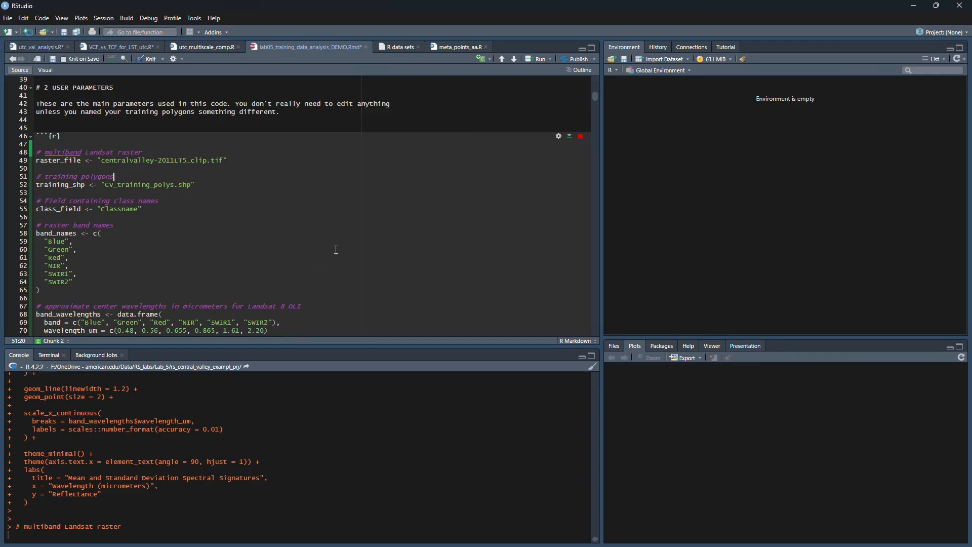
scroll(344, 243, "down", 12)
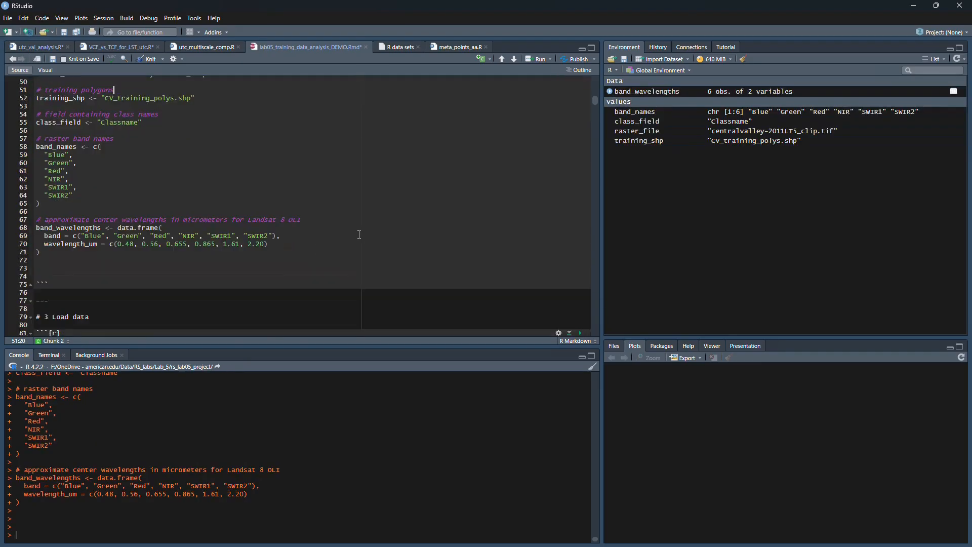
left_click(581, 181)
Run the chunk that extracts pixel spectra within the training polygons and check its output table
scroll(285, 236, "down", 6)
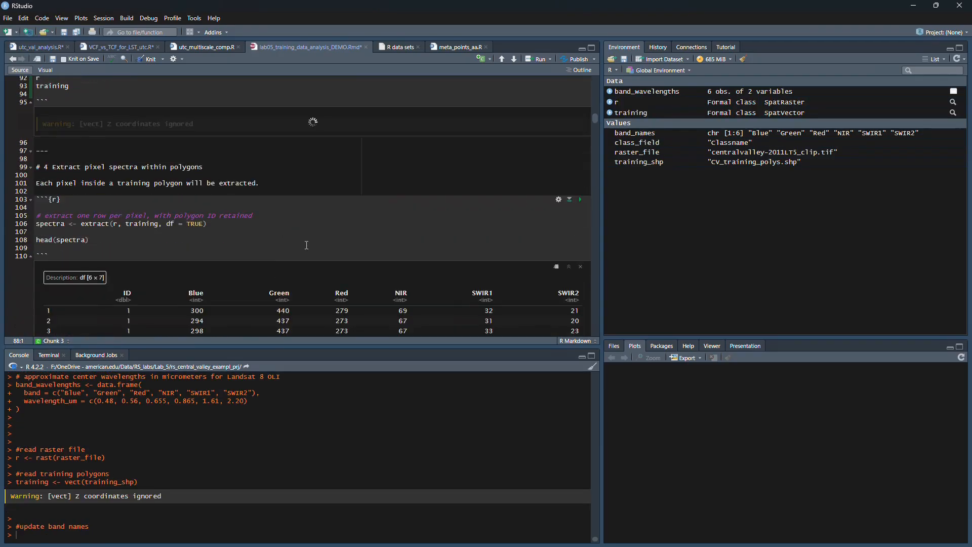
left_click(581, 223)
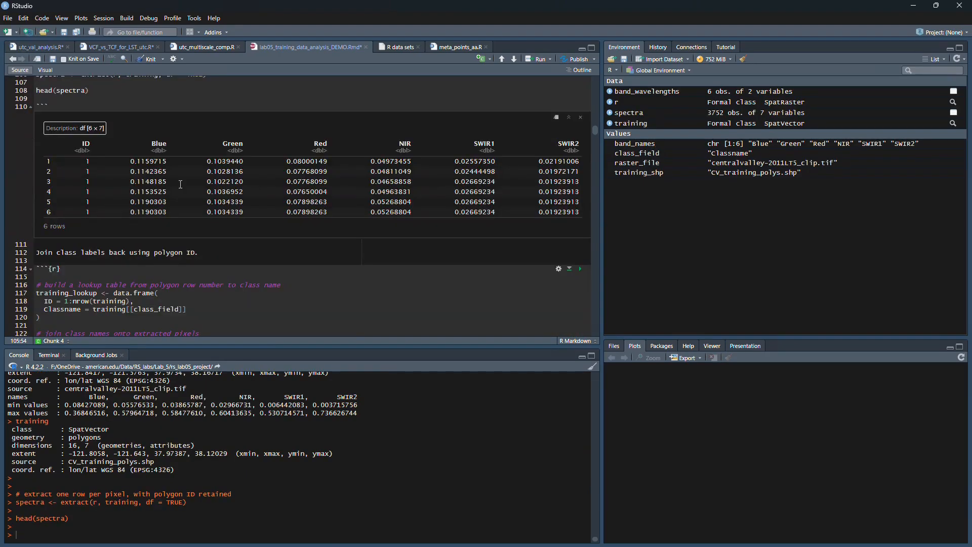
scroll(180, 184, "up", 4)
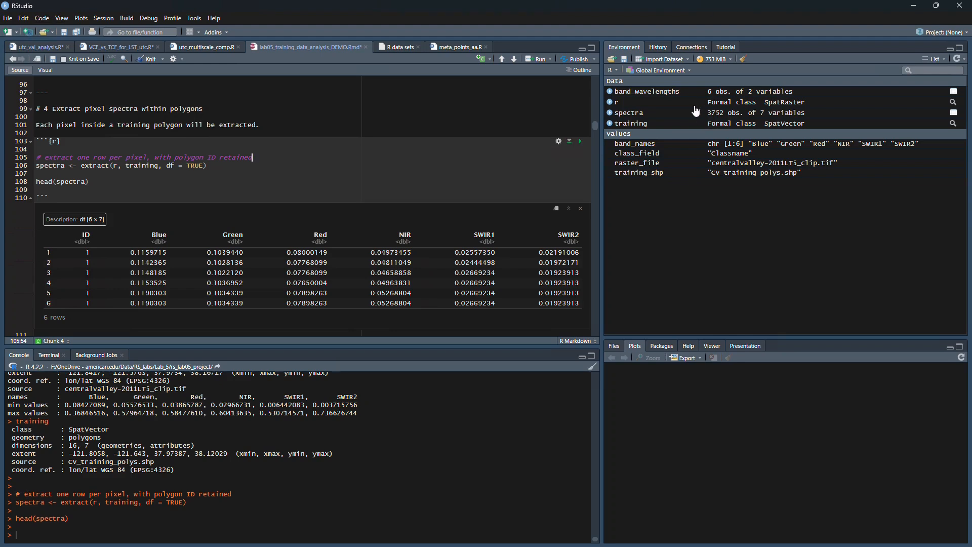
Run the chunk that joins the class labels onto the extracted pixels by polygon ID
scroll(225, 229, "down", 4)
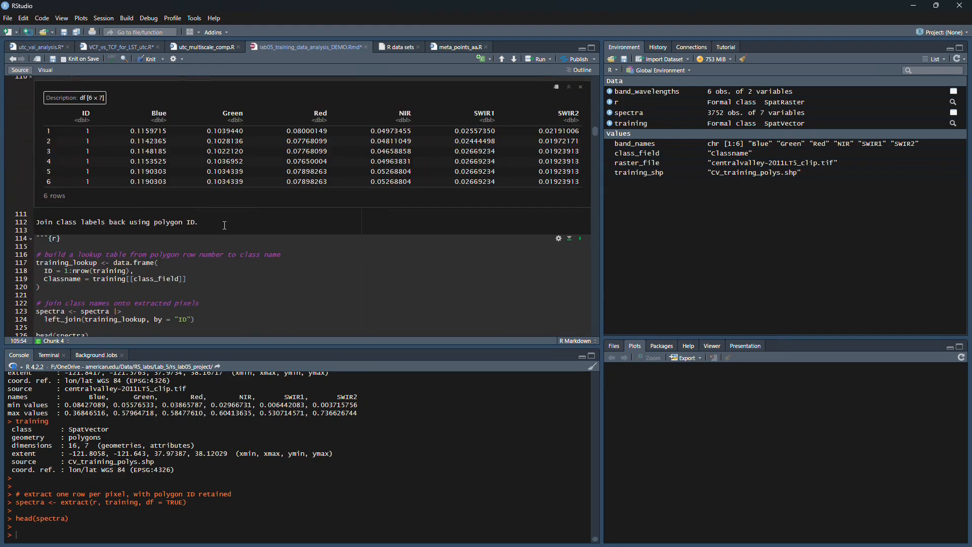
left_click(295, 298)
left_click(581, 238)
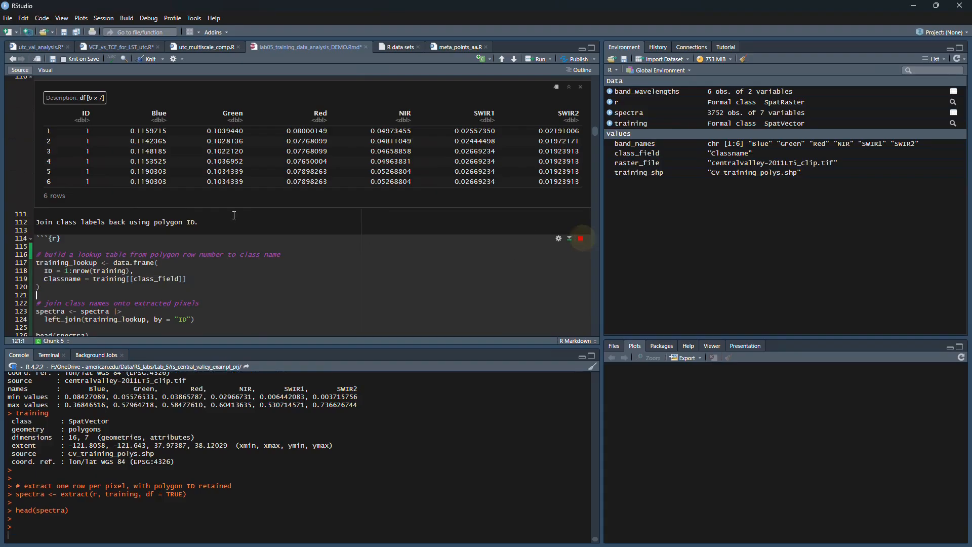
scroll(236, 212, "down", 10)
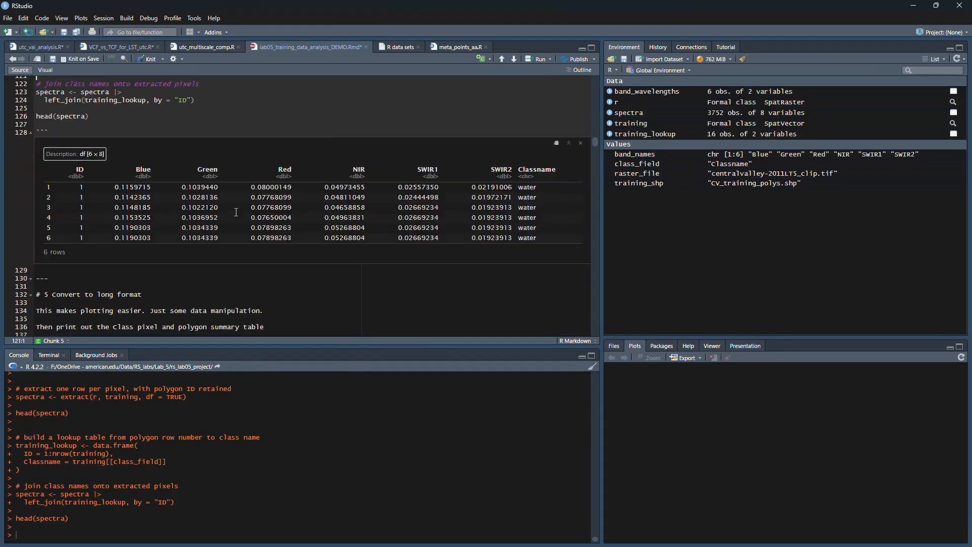
Run the chunk that converts the spectra to long format and summarises pixels and polygons per class
scroll(236, 212, "down", 1)
left_click(352, 230)
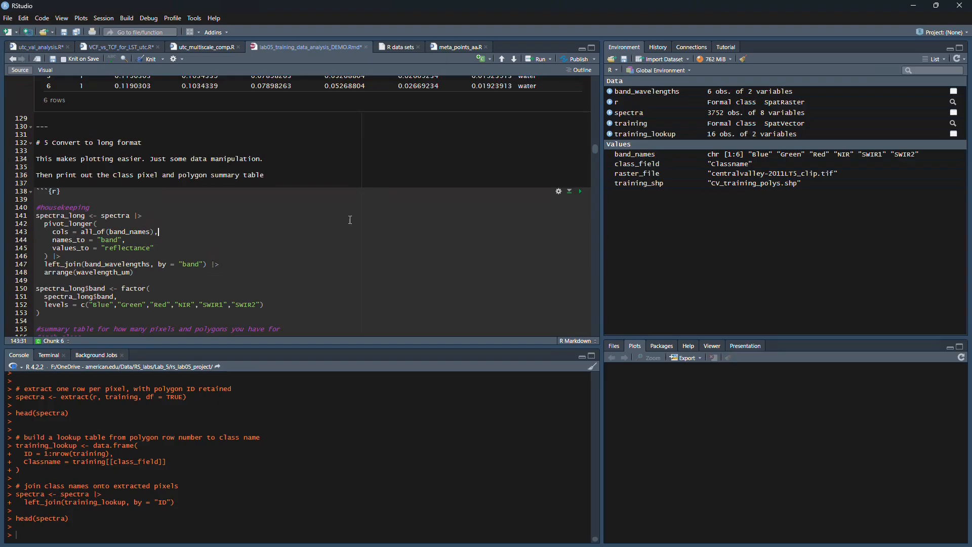
scroll(487, 215, "down", 1)
left_click(580, 160)
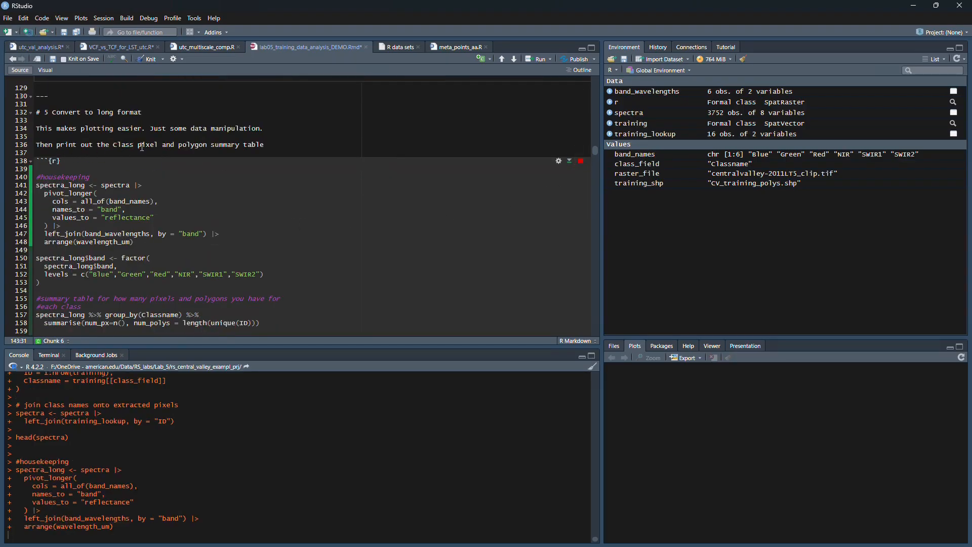
scroll(203, 167, "down", 5)
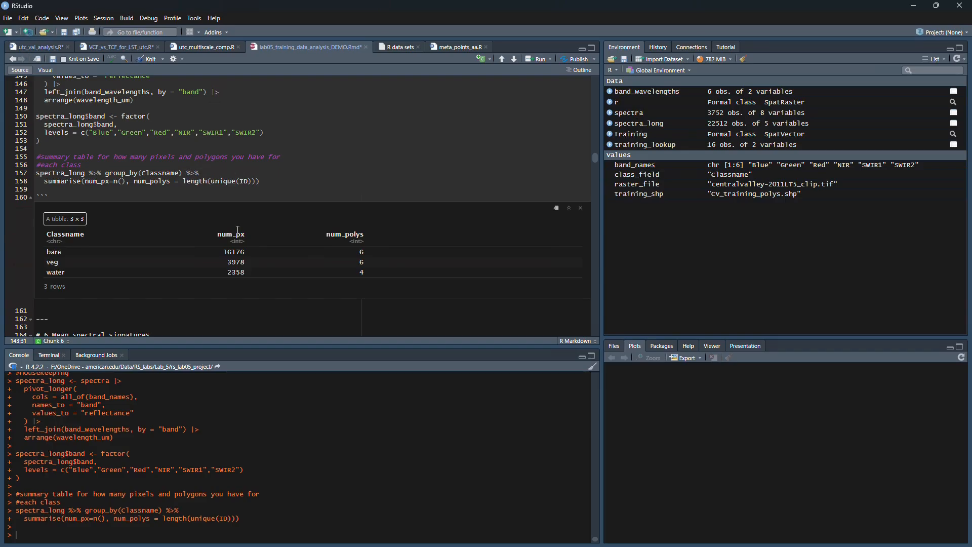
Run the mean spectral signatures chunk to compute the mean and standard deviation for each class and band
scroll(297, 211, "down", 5)
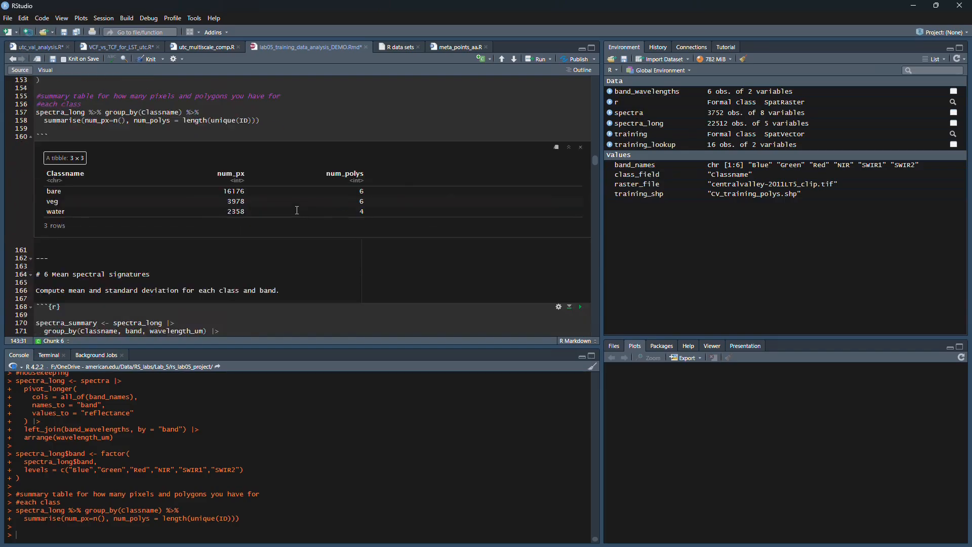
scroll(292, 212, "down", 3)
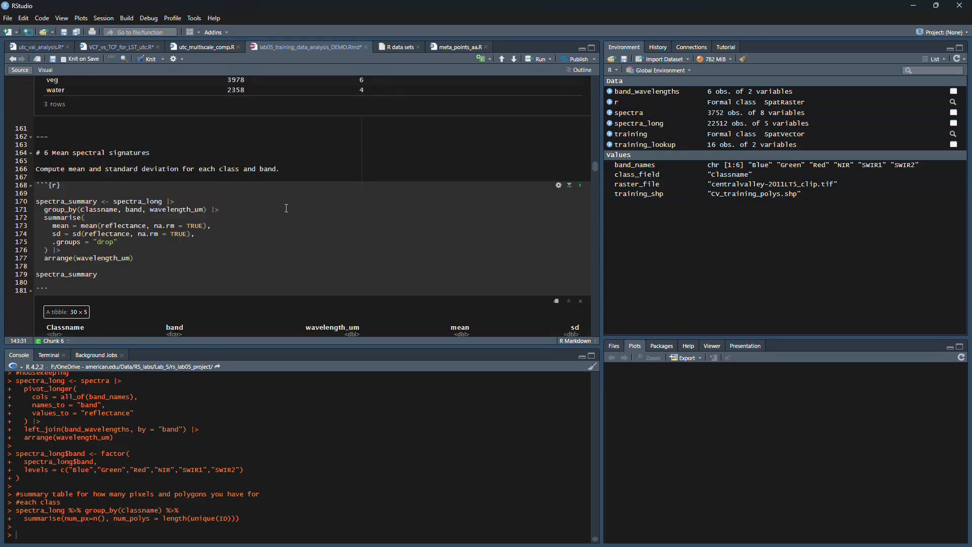
left_click(580, 185)
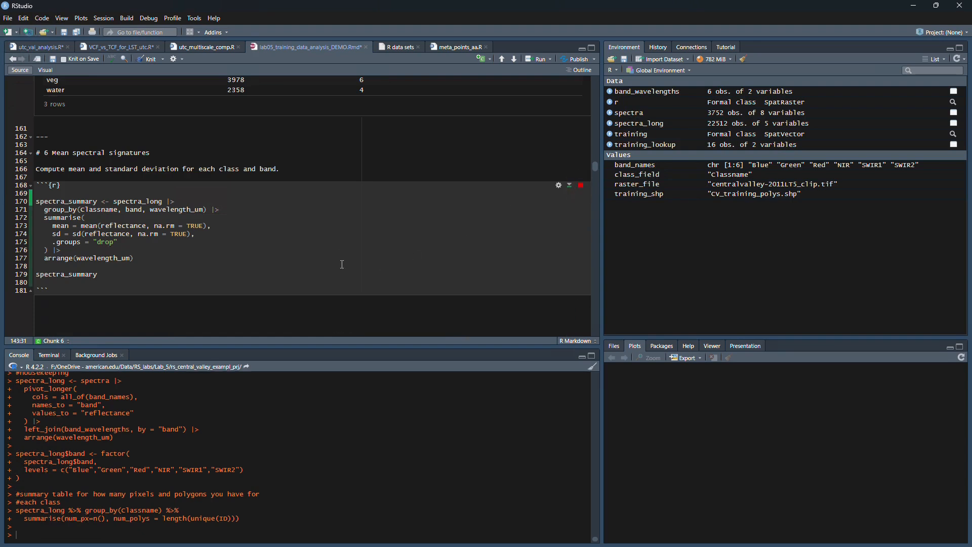
Plot the mean and standard deviation spectral signatures by running the next chunk, and examine the class curves
scroll(342, 264, "down", 9)
left_click(343, 264)
left_click(580, 175)
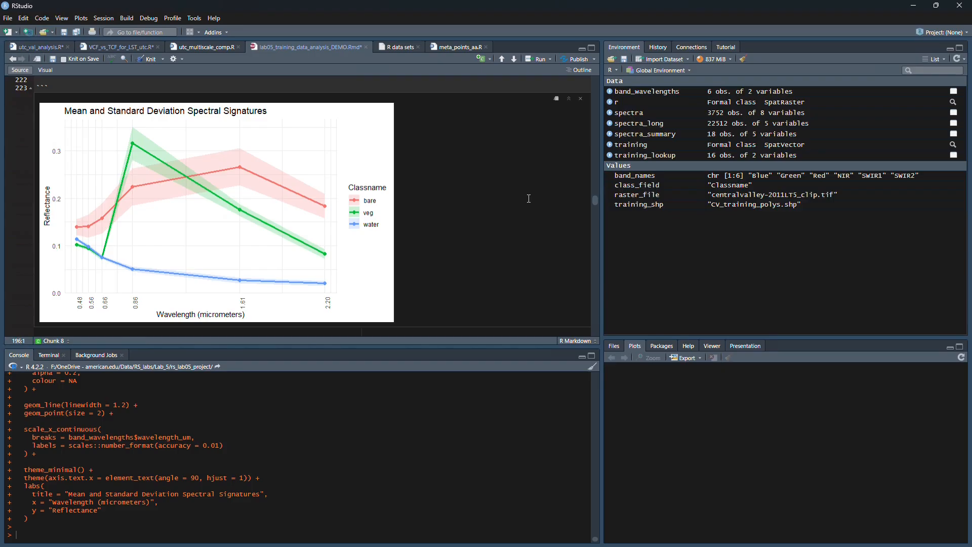
scroll(529, 198, "down", 4)
scroll(529, 197, "up", 5)
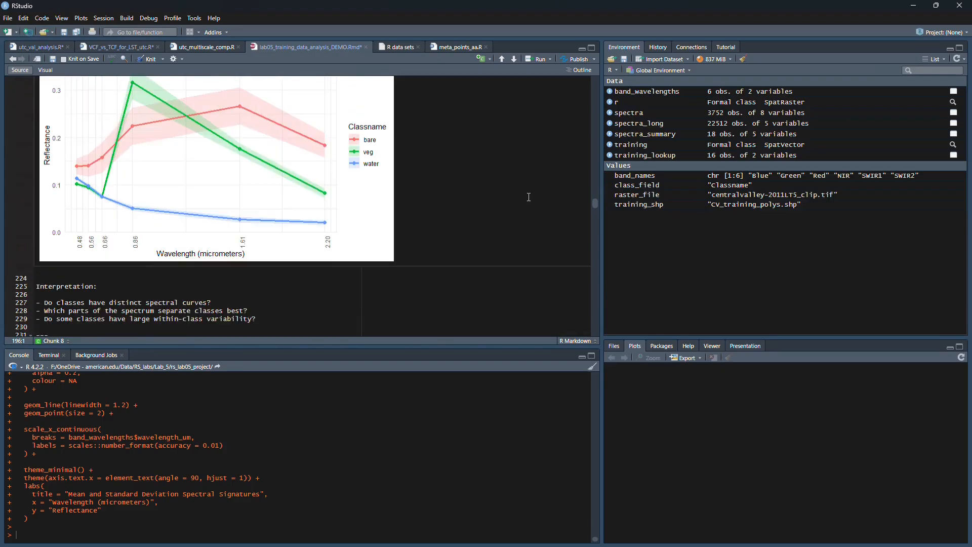
scroll(391, 193, "down", 1)
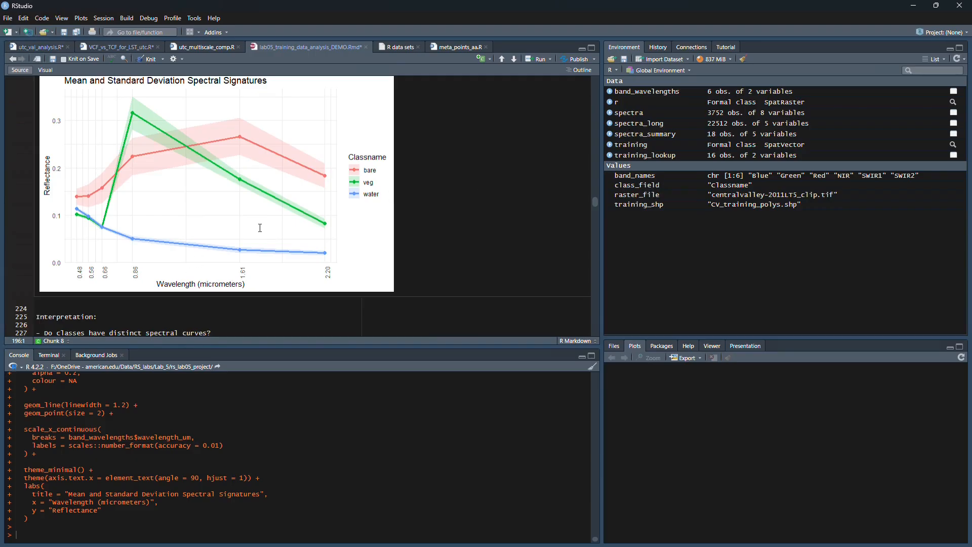
Run the chunk that plots the spectral distributions by class and band as density ridges
scroll(370, 218, "down", 5)
left_click(379, 285)
left_click(581, 171)
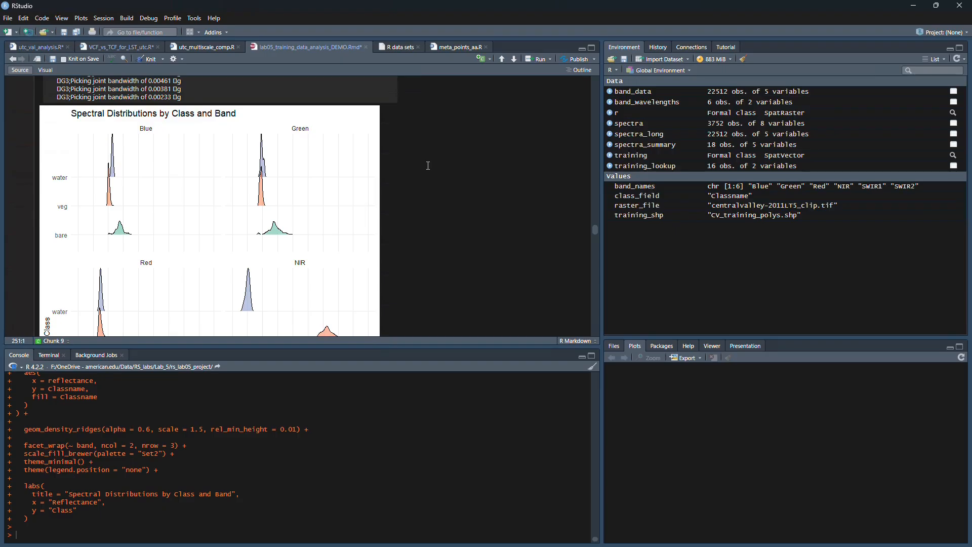
Run the section 10 chunk that computes the Jeffries-Matusita distance between the training classes
scroll(428, 165, "down", 3)
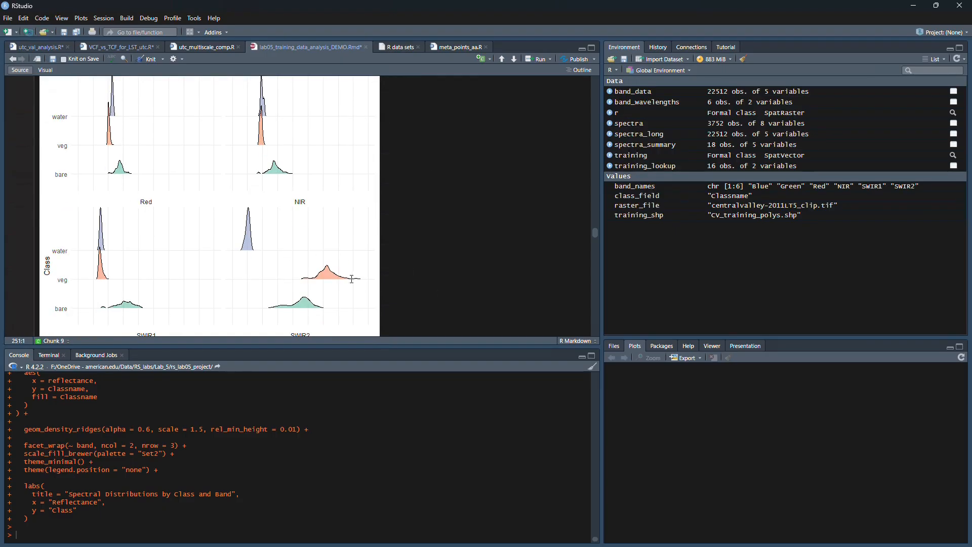
scroll(428, 245, "down", 7)
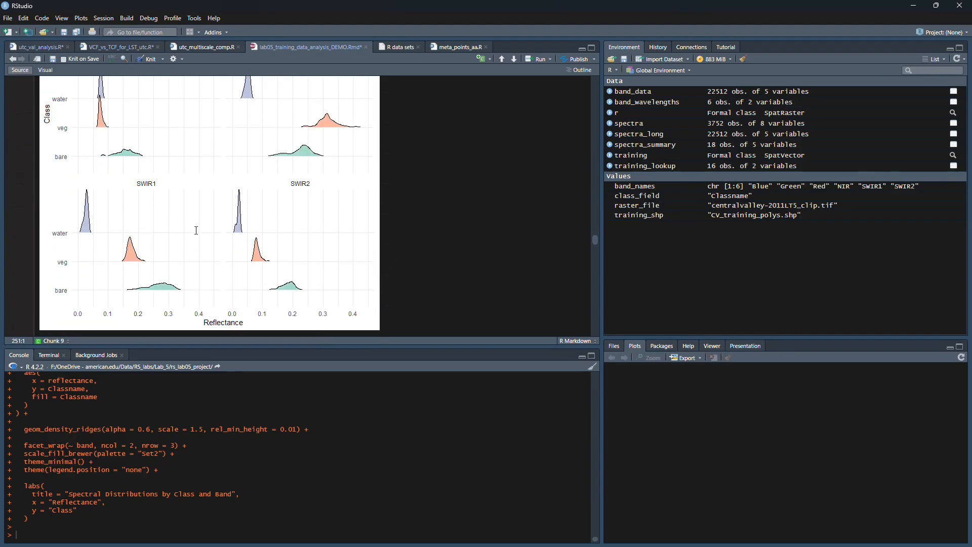
scroll(439, 219, "down", 7)
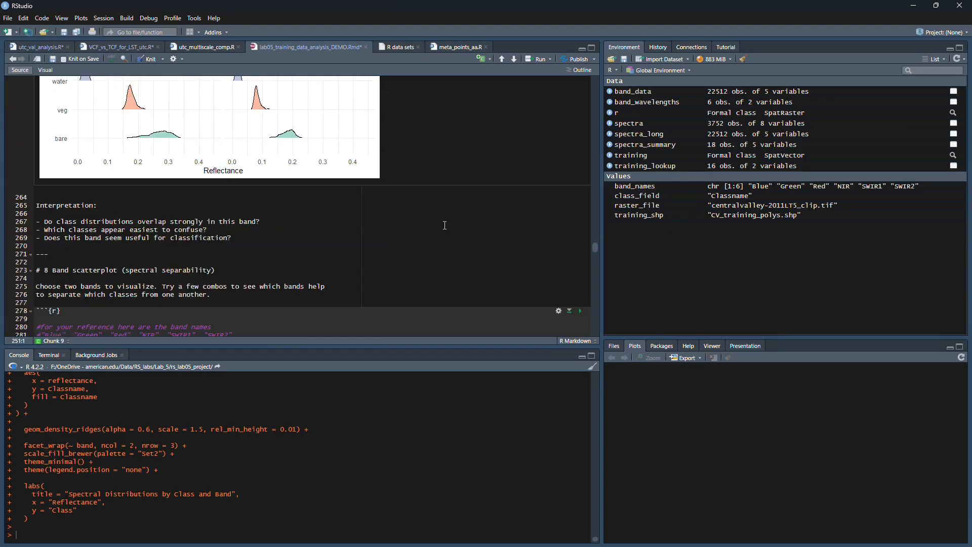
scroll(444, 226, "down", 15)
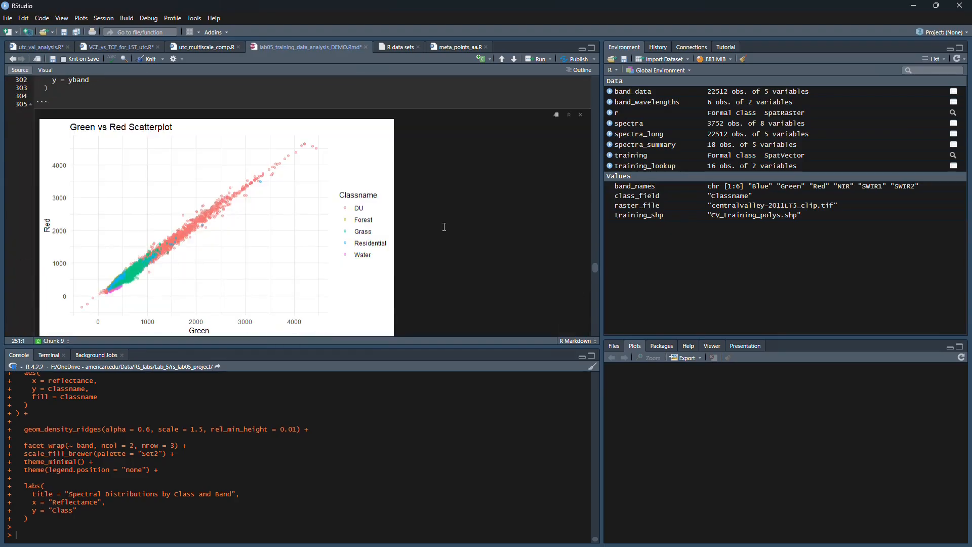
scroll(444, 227, "down", 10)
scroll(445, 226, "down", 8)
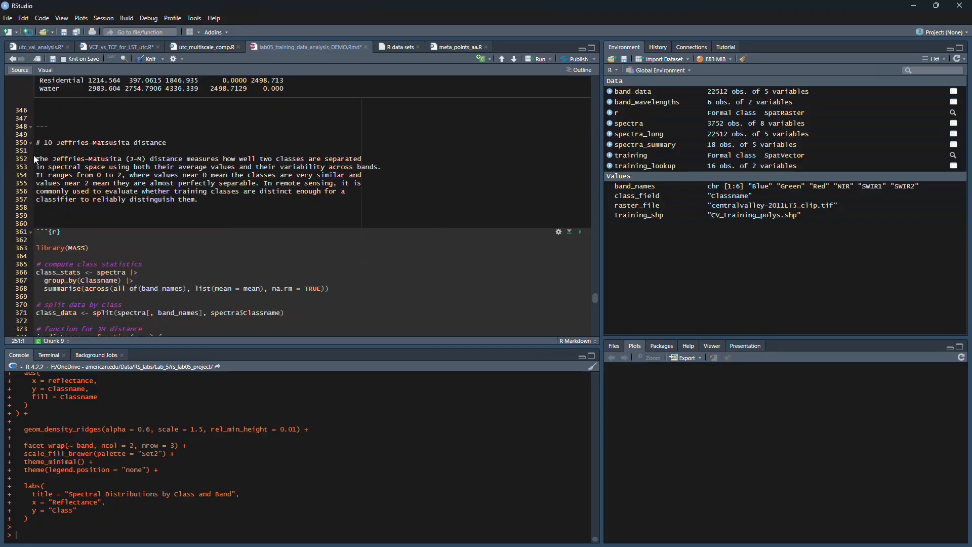
left_click_drag(36, 159, 222, 198)
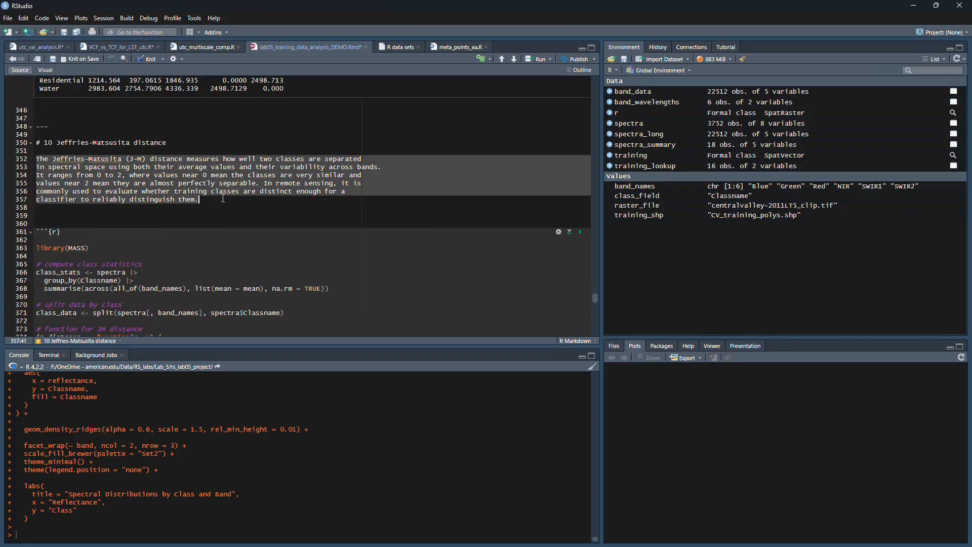
left_click(281, 200)
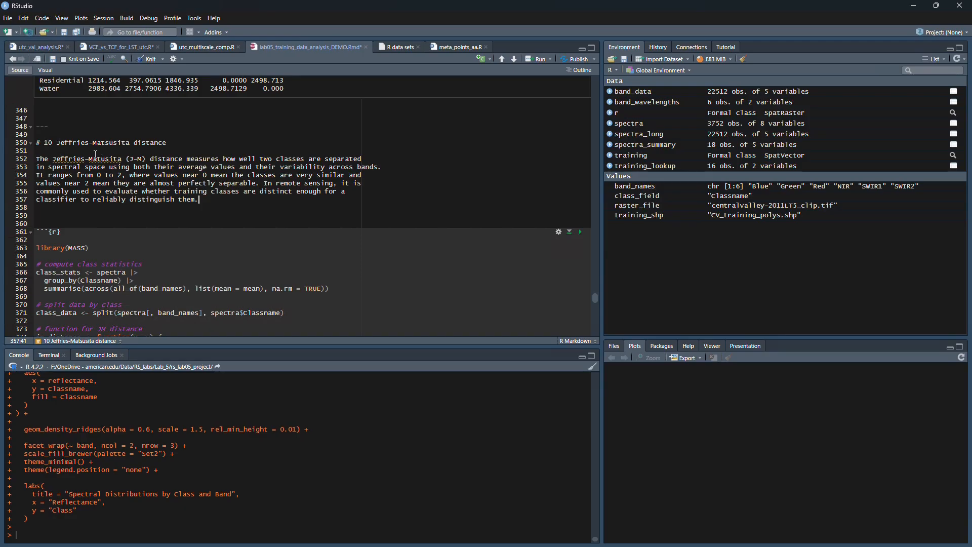
left_click(580, 234)
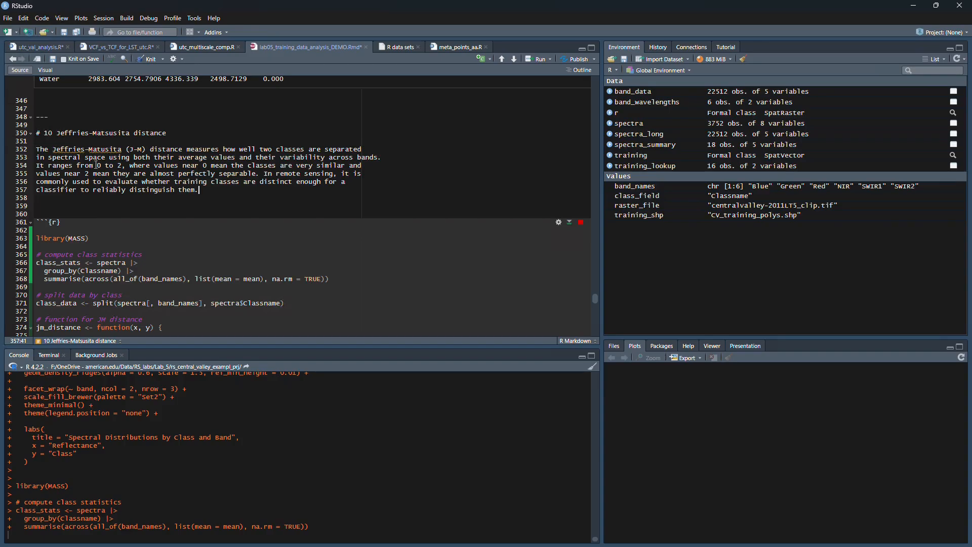
Enlarge the script area and examine the Jeffries-Matusita matrix for the bare, veg and water class pairs
scroll(96, 163, "down", 5)
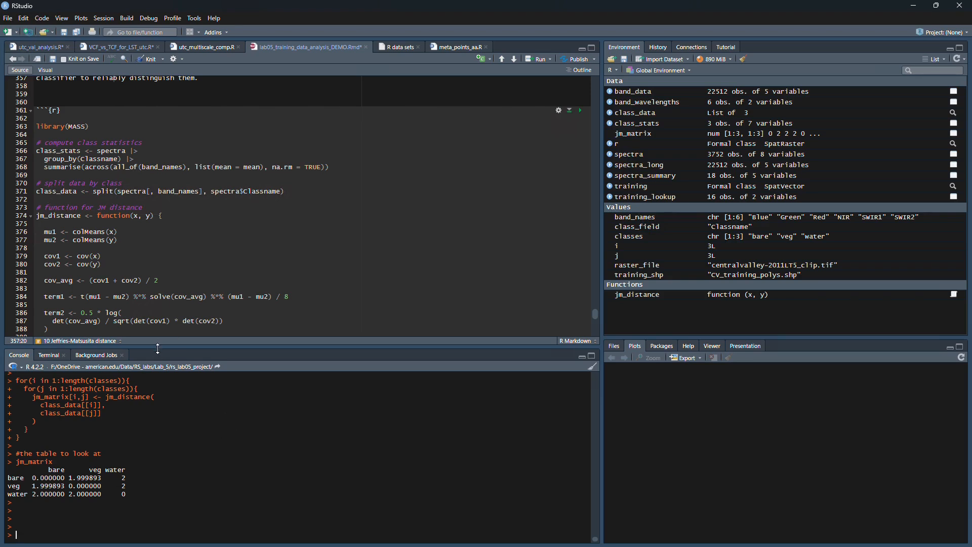
left_click_drag(158, 345, 177, 500)
scroll(138, 432, "down", 5)
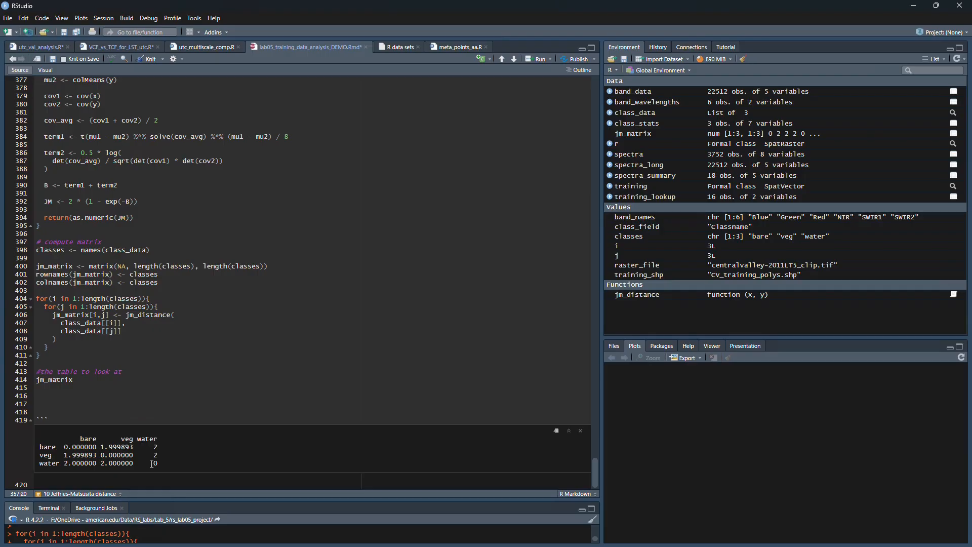
left_click_drag(175, 465, 27, 449)
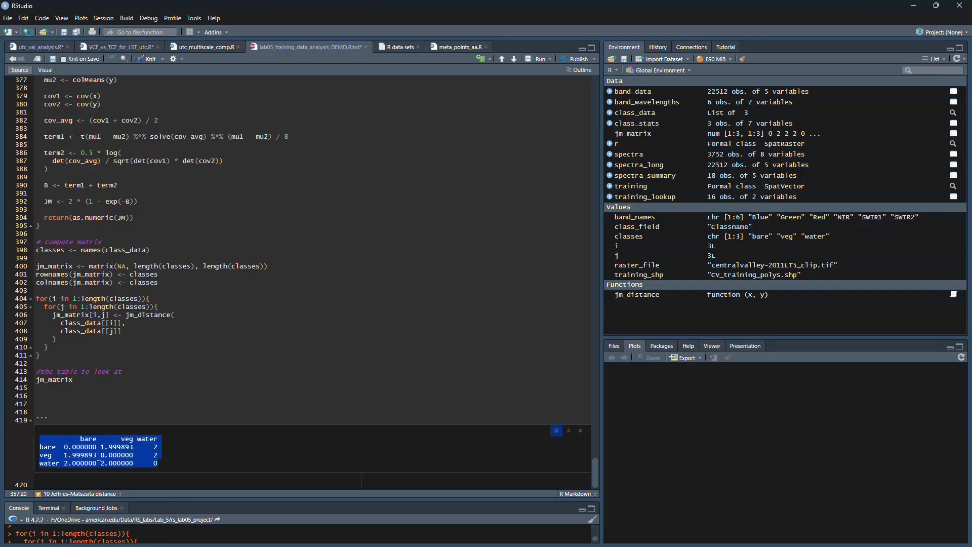
left_click_drag(66, 456, 97, 463)
left_click(118, 464)
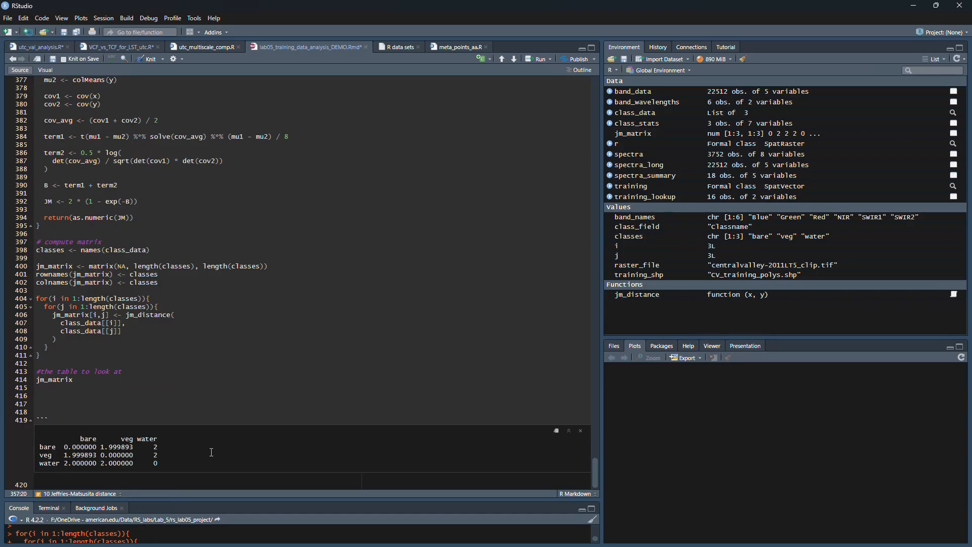
left_click(239, 254)
left_click(304, 238)
Switch to ArcGIS Pro, start the Image Classification Wizard and return to its Configure page
key("alt+Tab")
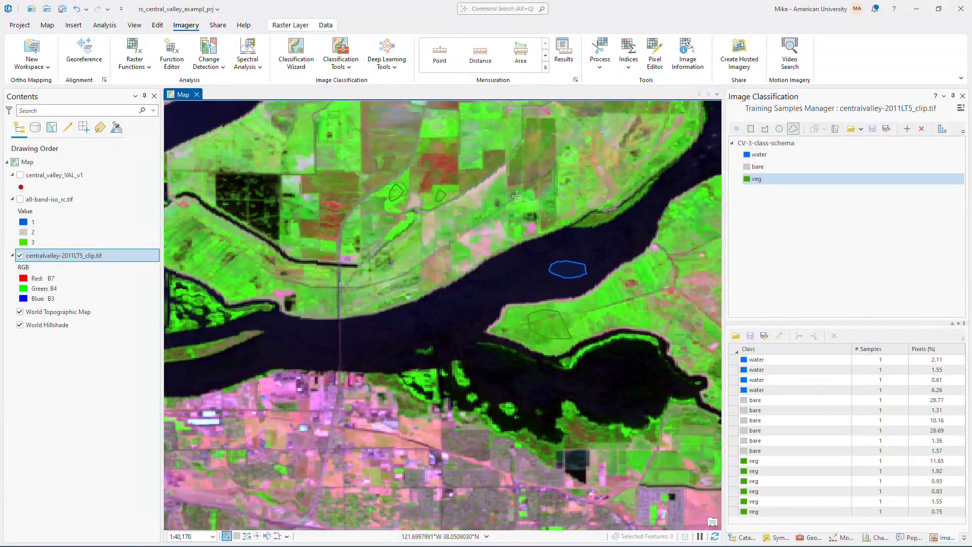
left_click(302, 66)
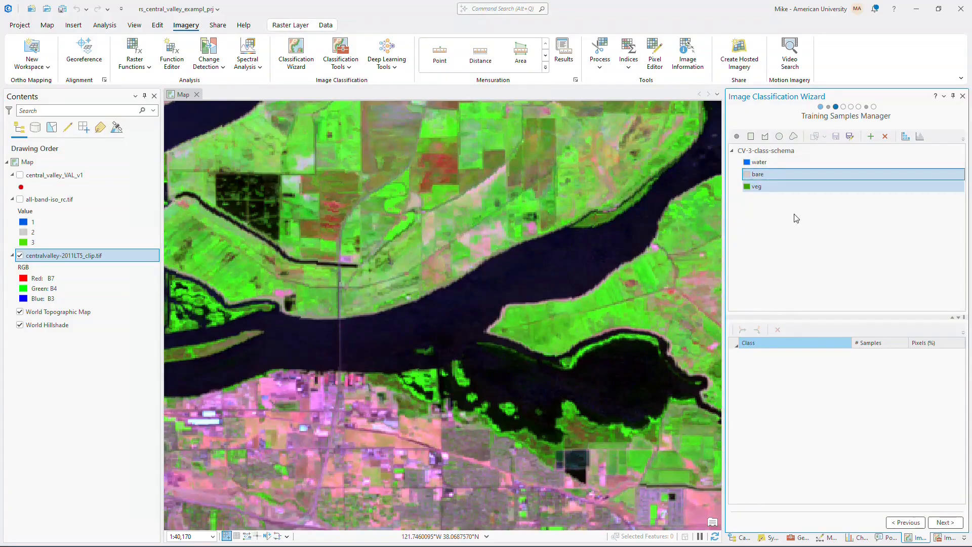
left_click(906, 522)
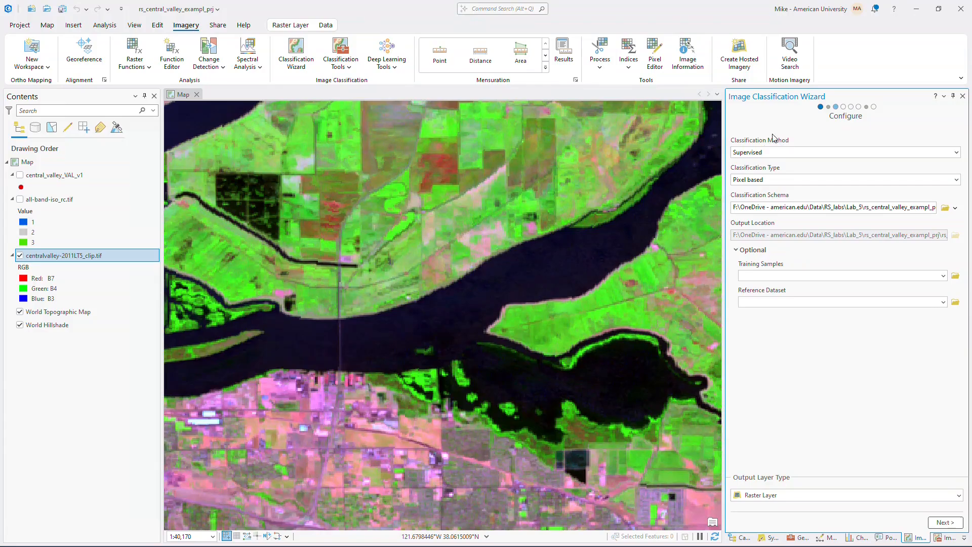
Check that the wizard is configured as supervised and pixel based with the CV-3-class-schema.ecs schema, and review its optional inputs
left_click(768, 180)
left_click(768, 207)
left_click(913, 208)
left_click_drag(906, 211, 965, 203)
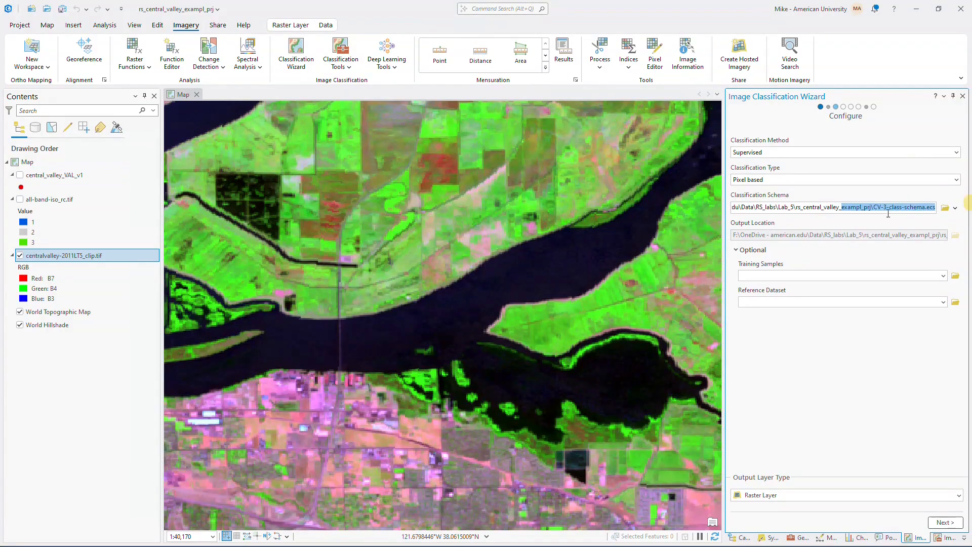
left_click(878, 209)
left_click_drag(878, 209, 956, 207)
left_click(894, 207)
left_click_drag(875, 207, 947, 207)
left_click(940, 251)
left_click(758, 252)
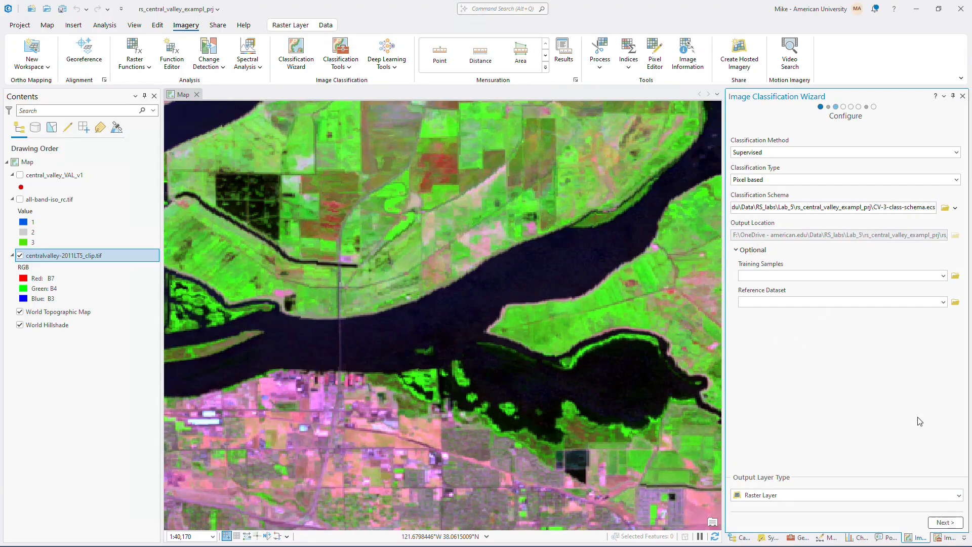
Check the wizard's training samples page for existing samples under CV-3-class-schema, and return to the configuration
left_click(943, 522)
left_click(777, 150)
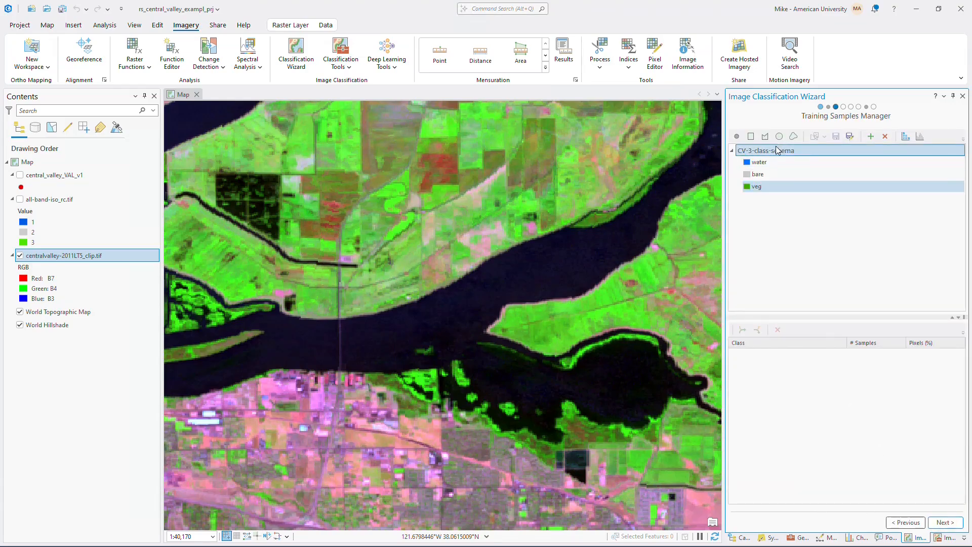
left_click(773, 151)
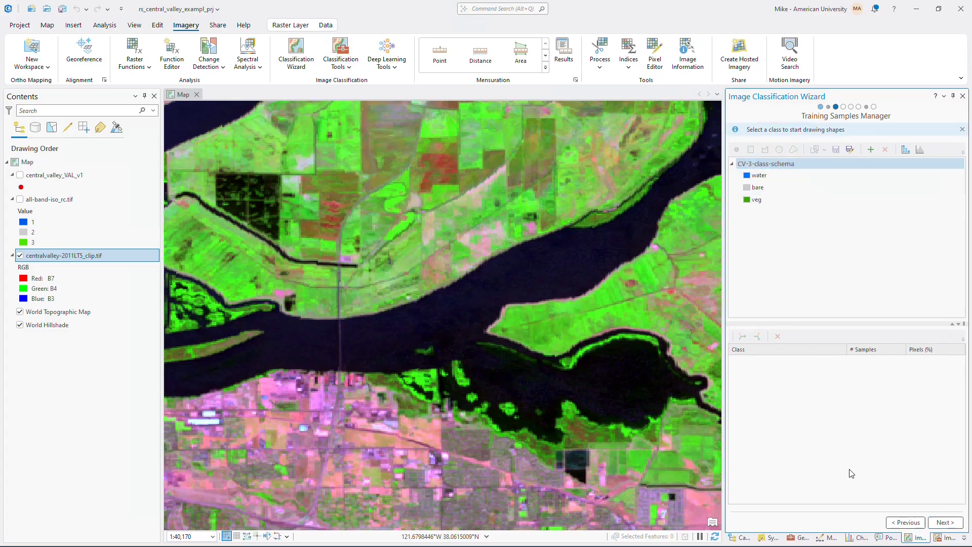
left_click(905, 522)
left_click(763, 275)
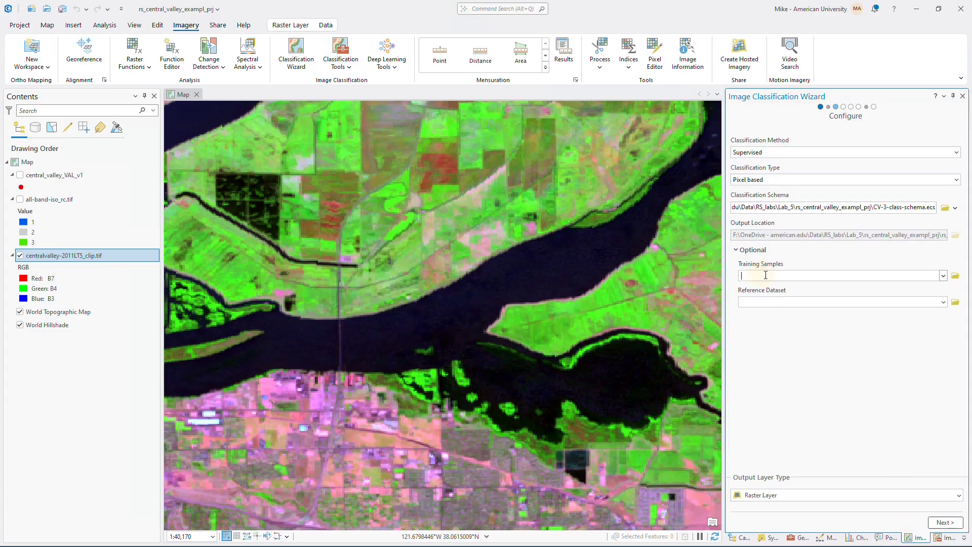
left_click(955, 277)
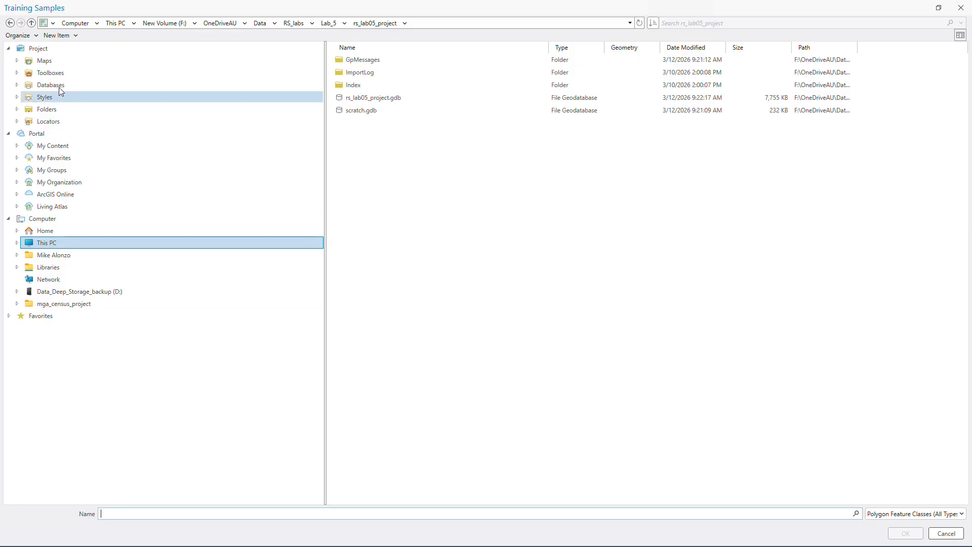
left_click(47, 109)
double_click(404, 61)
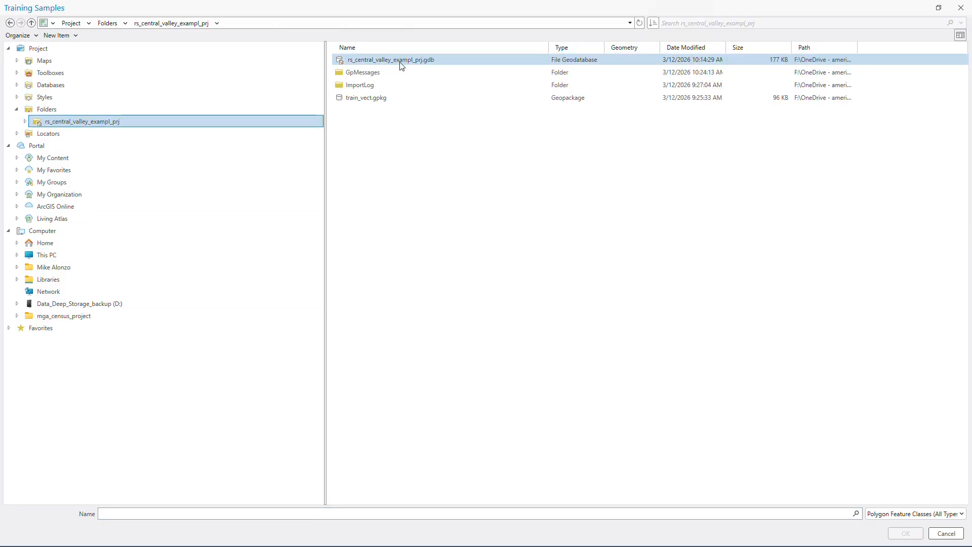
key("Escape")
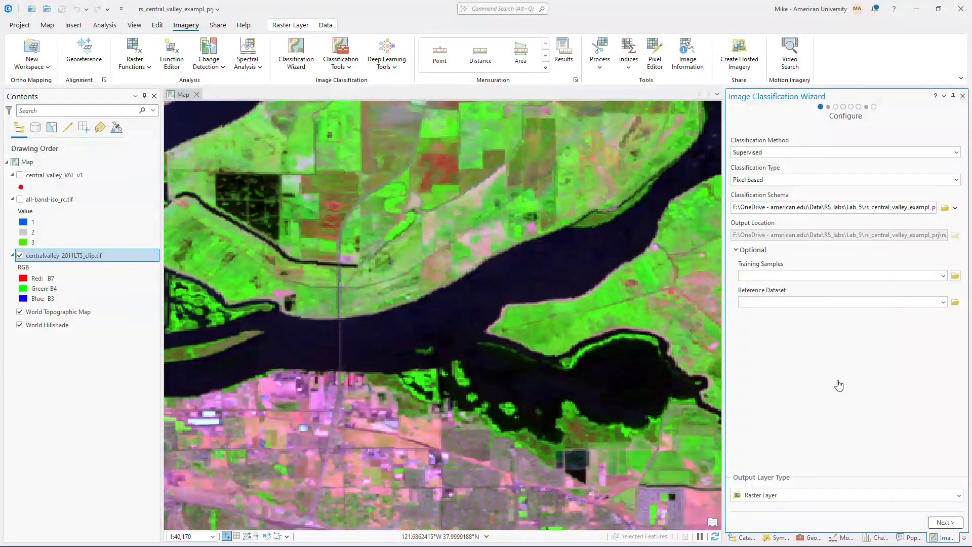
Load CV_training_polys.shp from the rs_central_valley_exampl_prj folder as training samples and continue to the Training Samples Manager
left_click(955, 276)
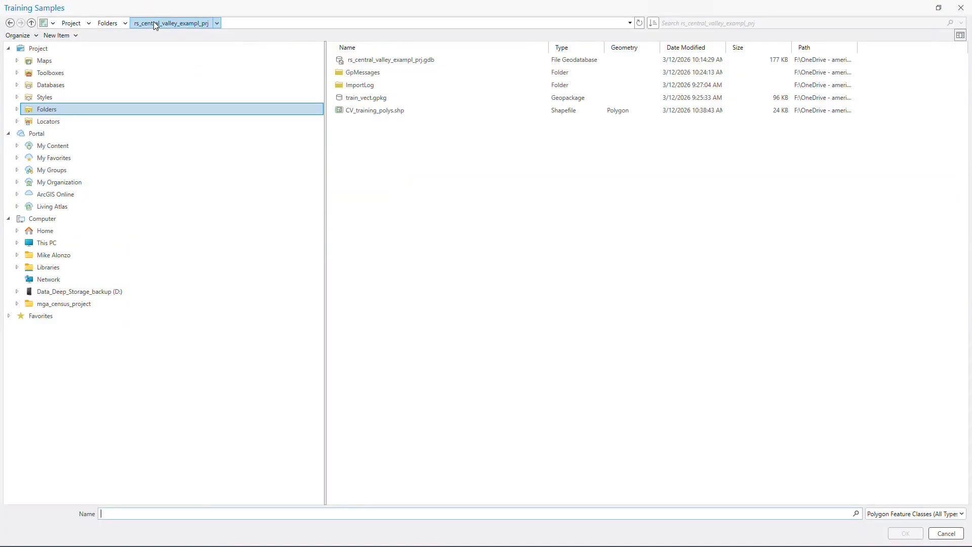
left_click(371, 111)
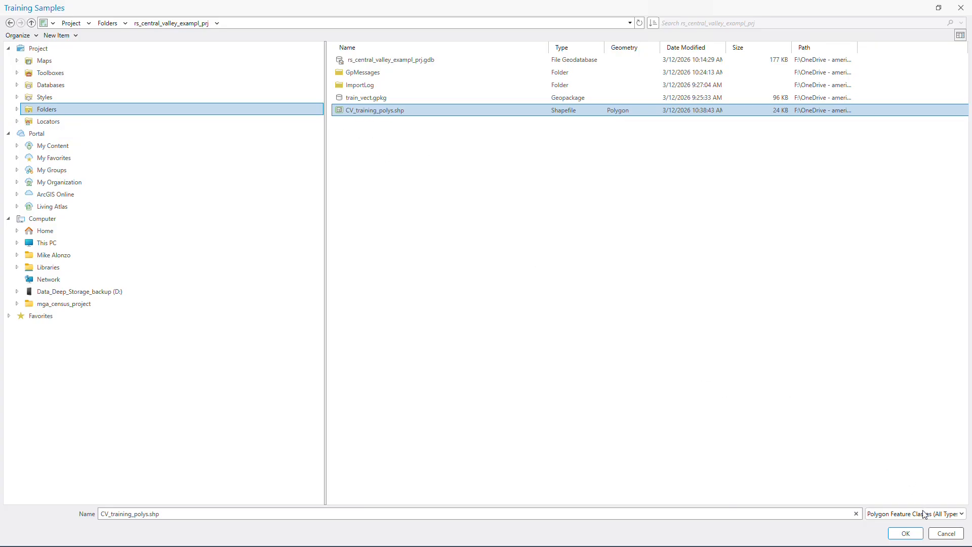
left_click(910, 533)
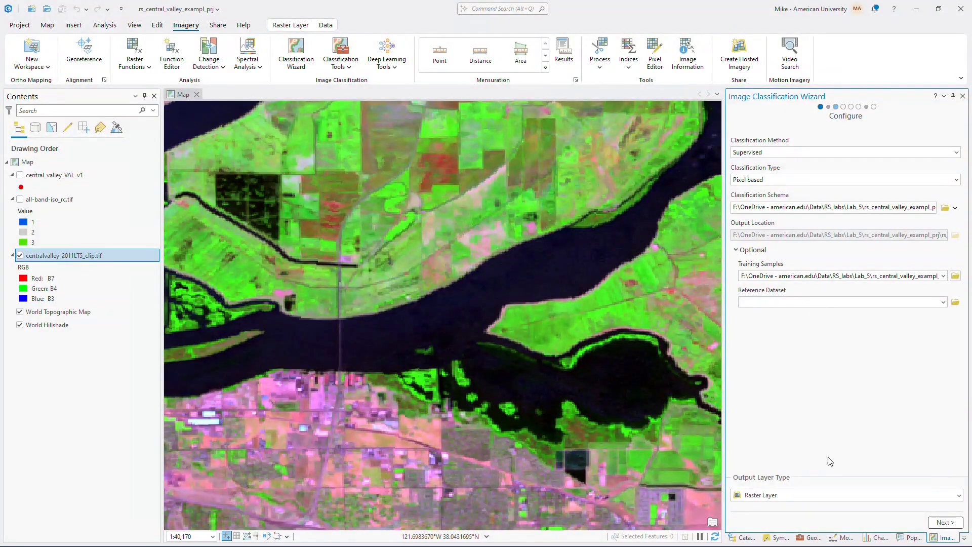
left_click(945, 522)
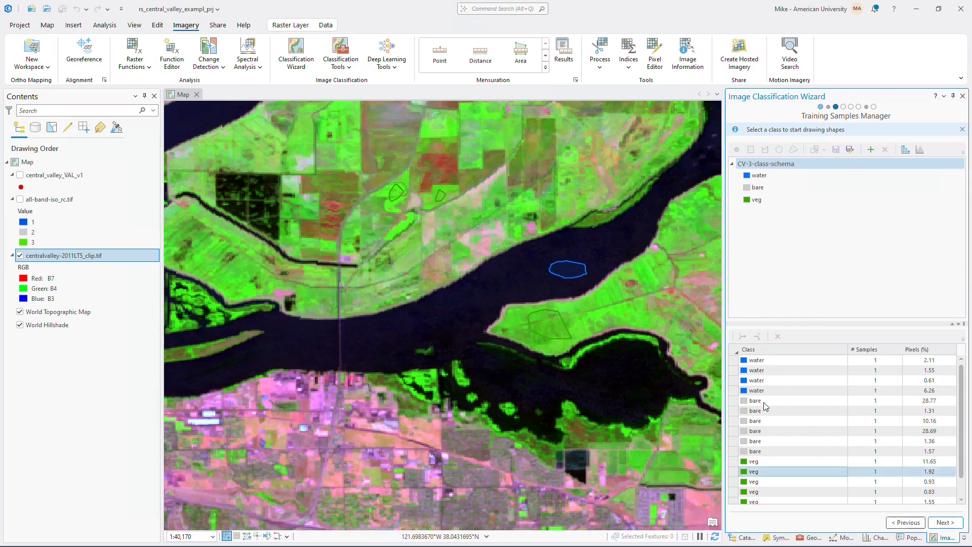
left_click(780, 402)
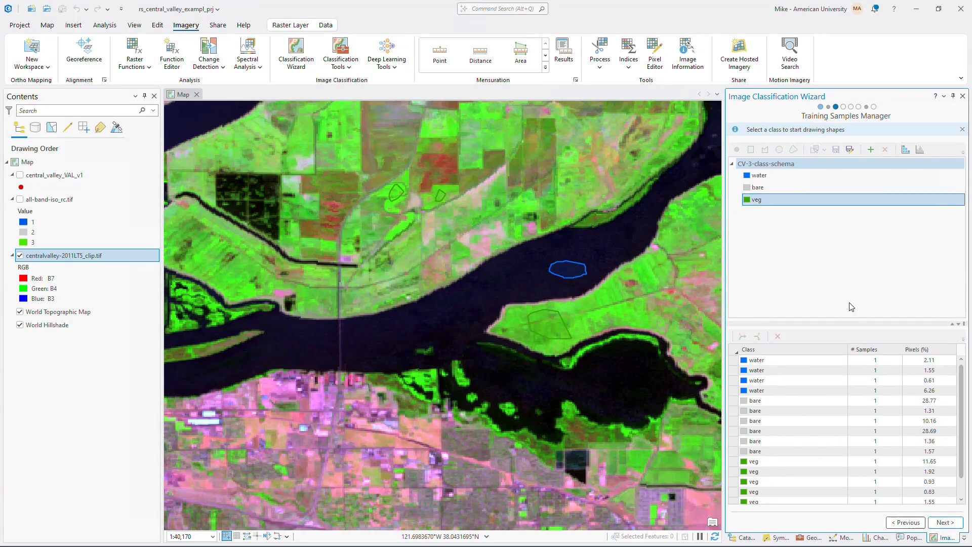
Train the classification of the Landsat image with the Maximum Likelihood classifier
left_click(942, 526)
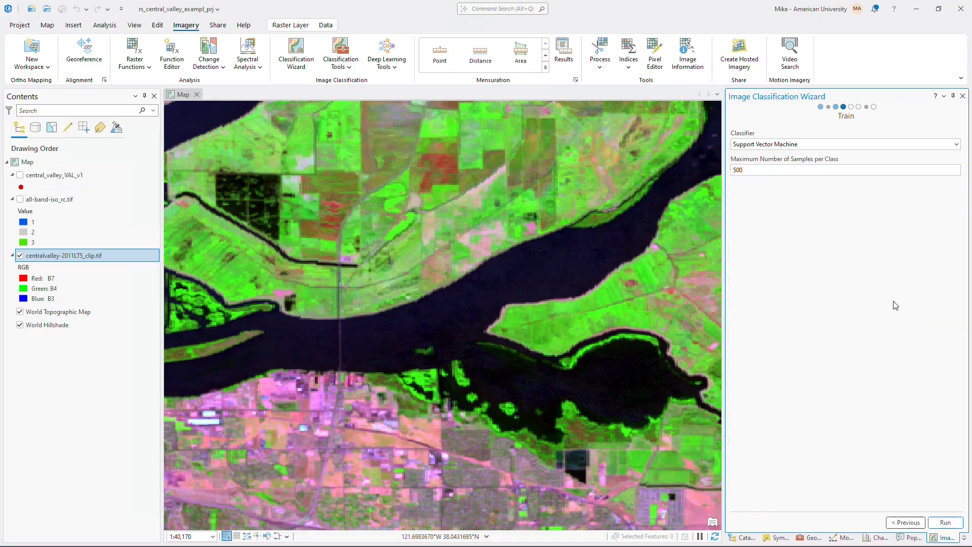
left_click(799, 145)
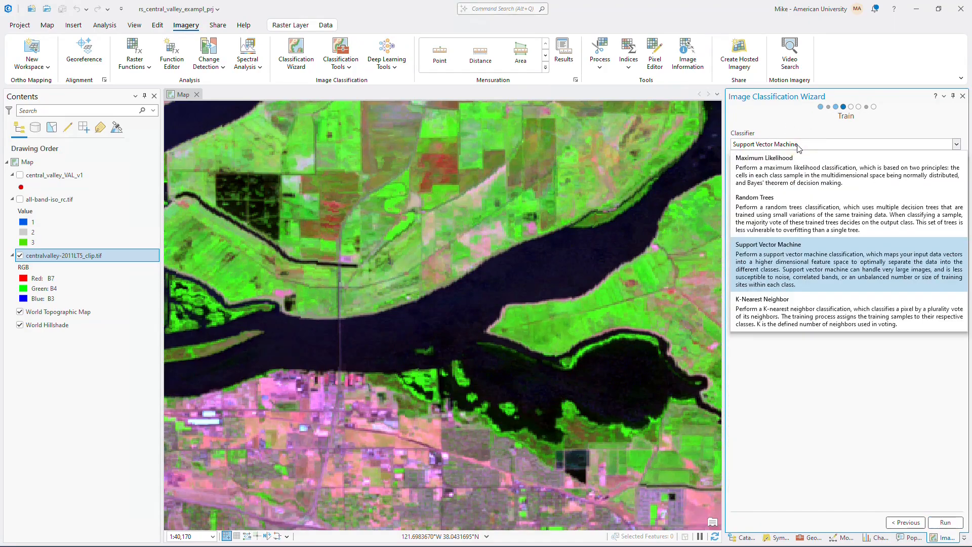
left_click(779, 176)
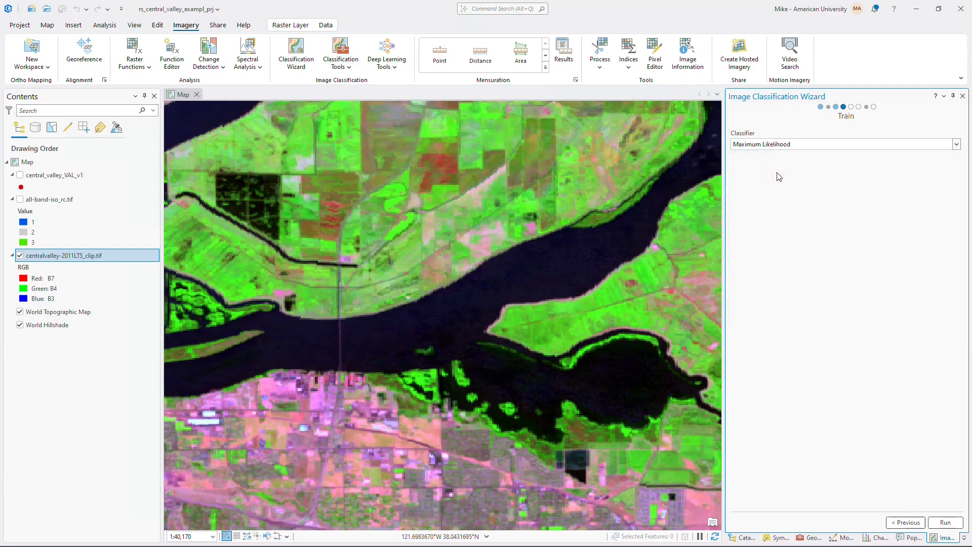
left_click(946, 523)
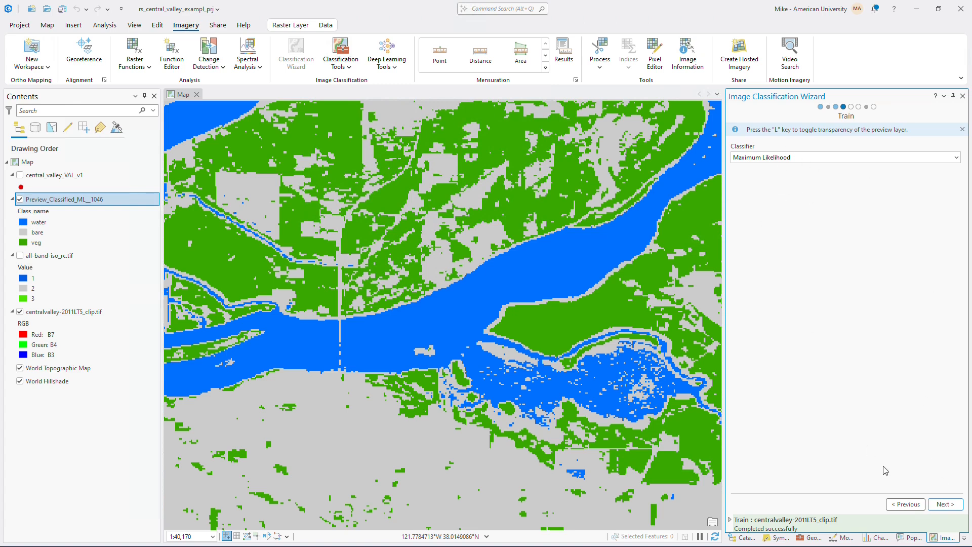
Run the Maximum Likelihood classification of the Landsat image with the output classified dataset named ml_cv_3class
left_click(946, 505)
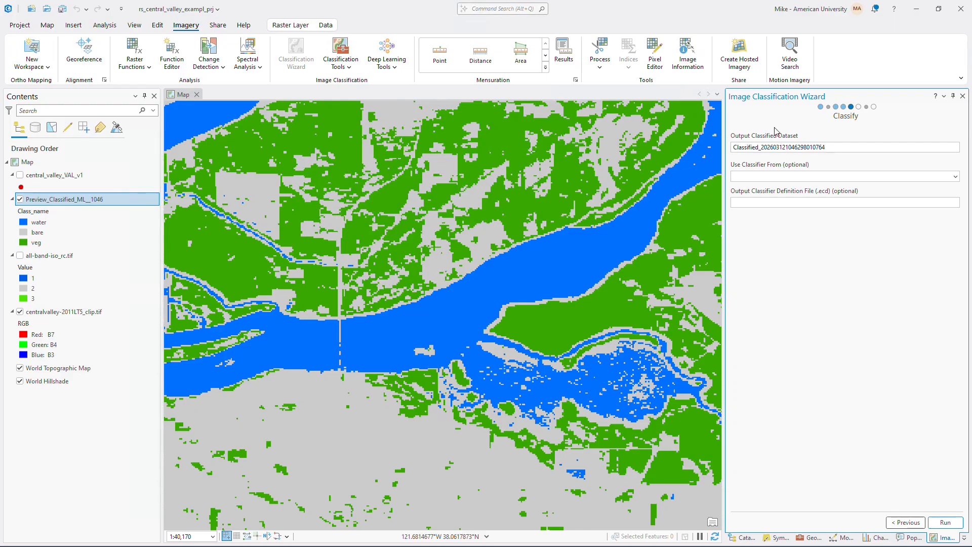
left_click(820, 144)
left_click_drag(825, 145, 675, 140)
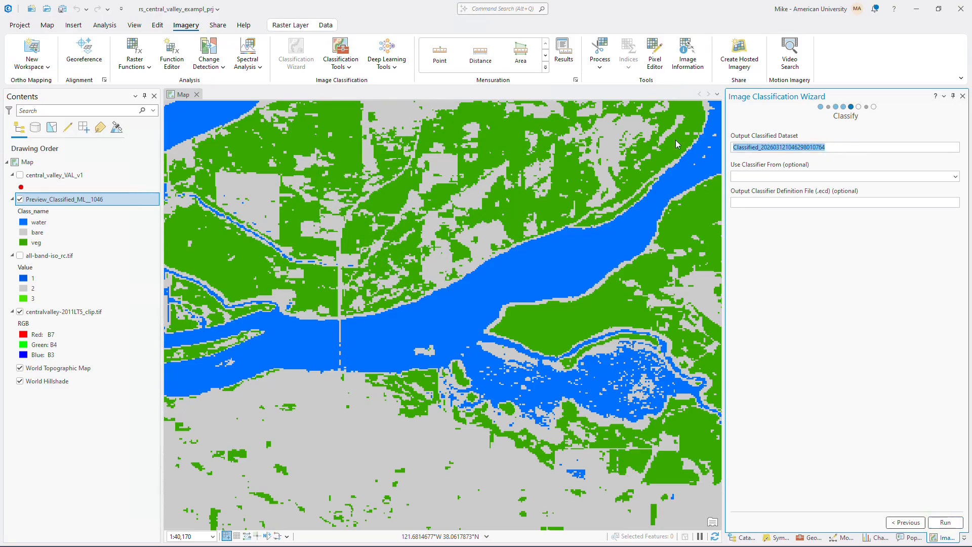
type("ml_")
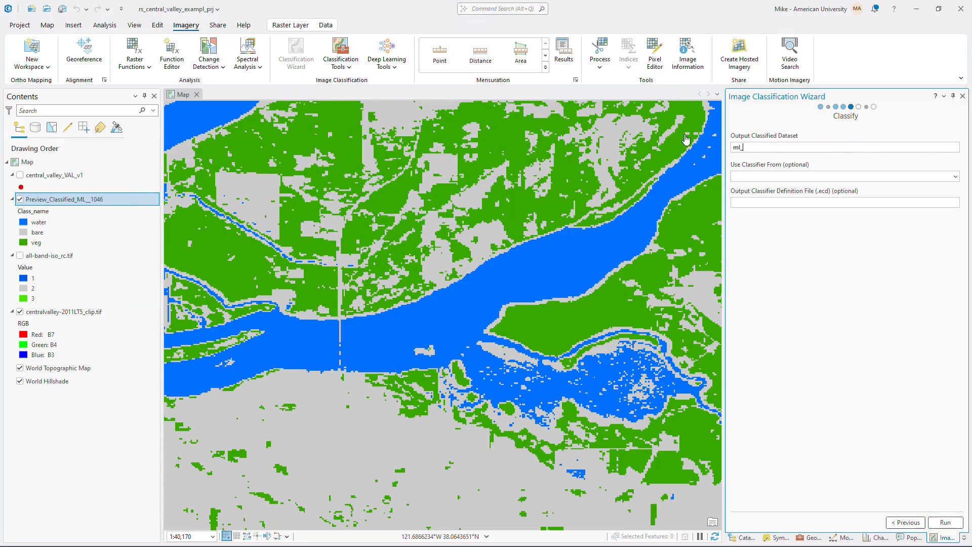
type("cv_3class")
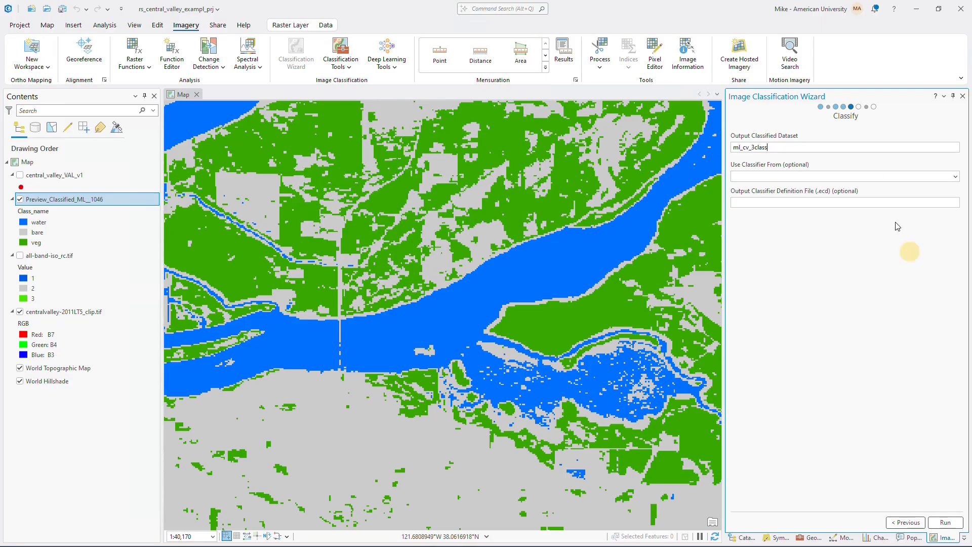
left_click(946, 523)
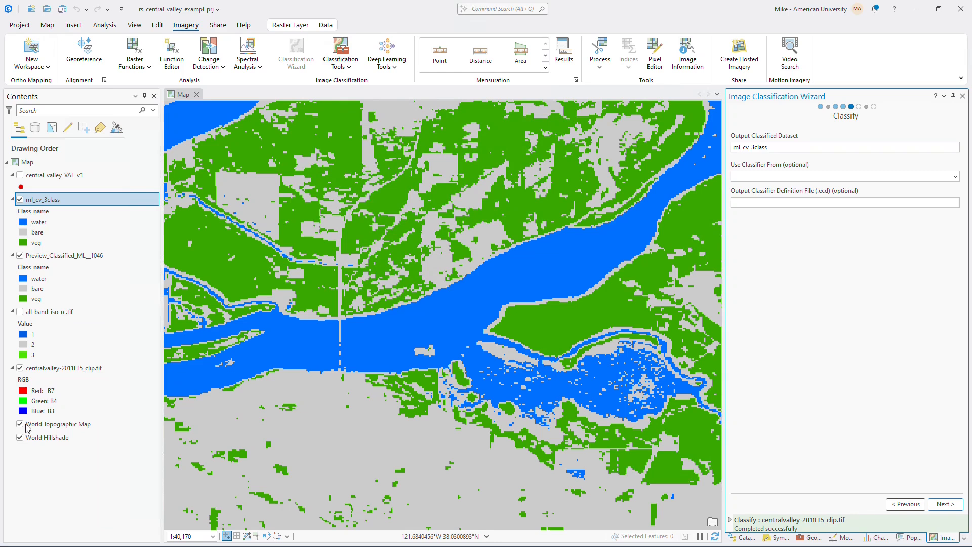
Remove the Maximum Likelihood preview layer from the map and select the ml_cv_3class layer
right_click(46, 257)
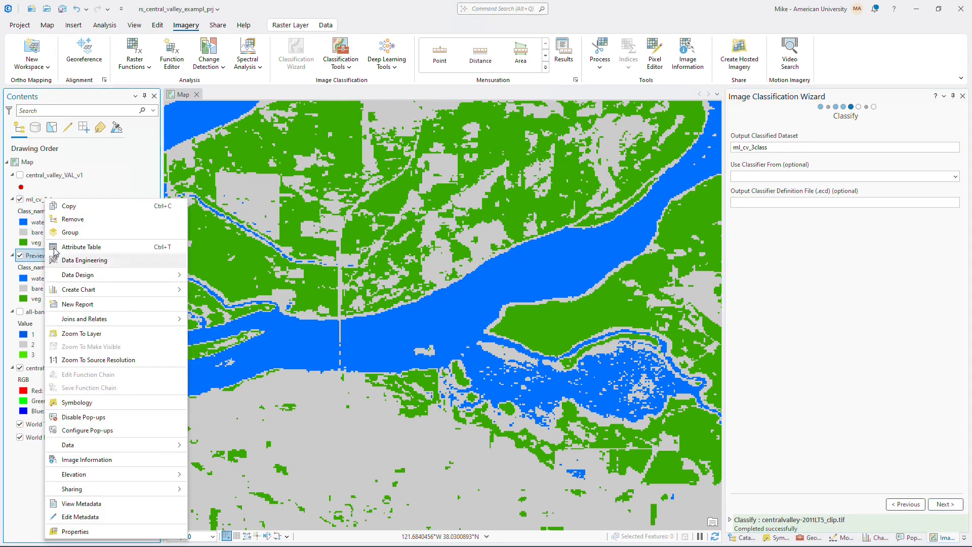
left_click(79, 221)
left_click(54, 203)
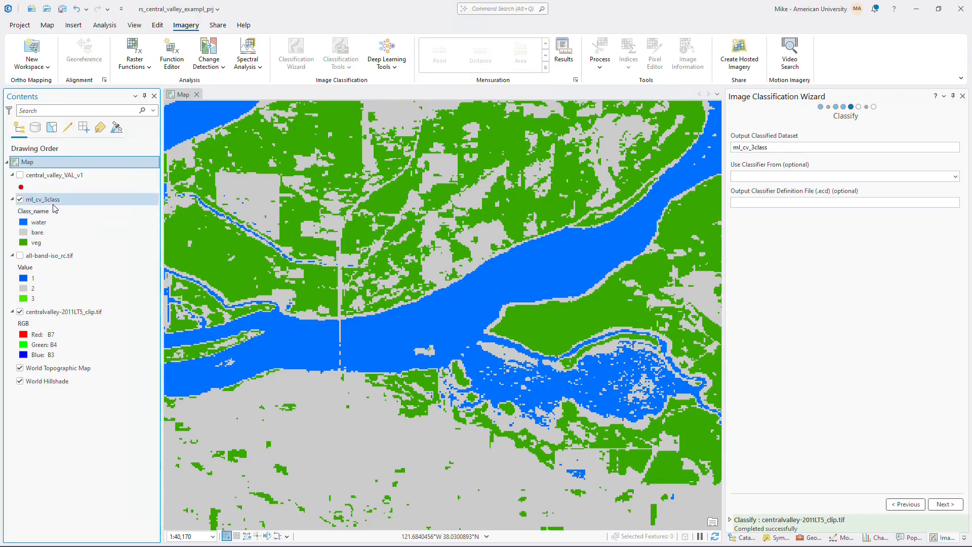
Examine the water, bare and veg classes of ml_cv_3class across the full extent of the classified image
scroll(500, 289, "down", 3)
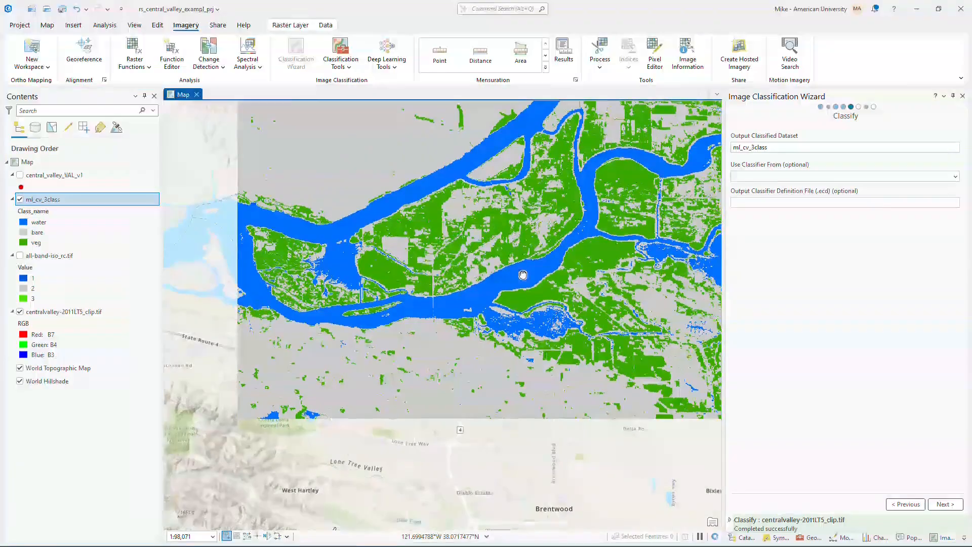
left_click_drag(563, 189, 523, 303)
scroll(523, 303, "down", 2)
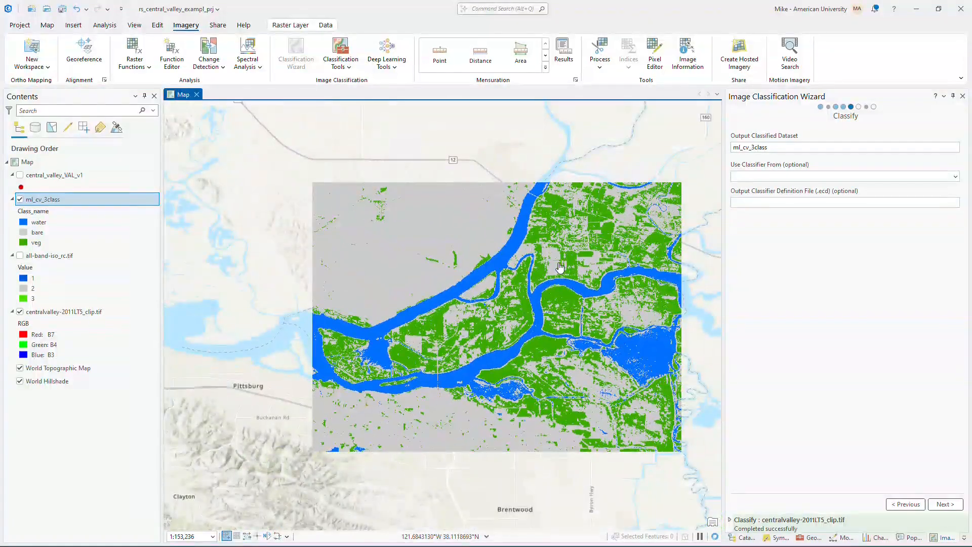
left_click_drag(488, 299, 384, 299)
scroll(383, 300, "up", 2)
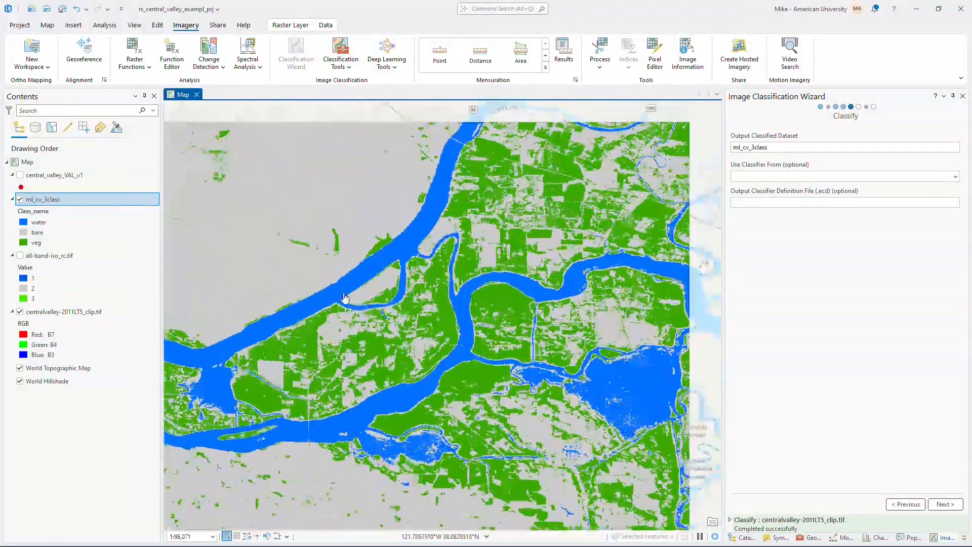
scroll(335, 303, "down", 2)
left_click_drag(322, 303, 416, 302)
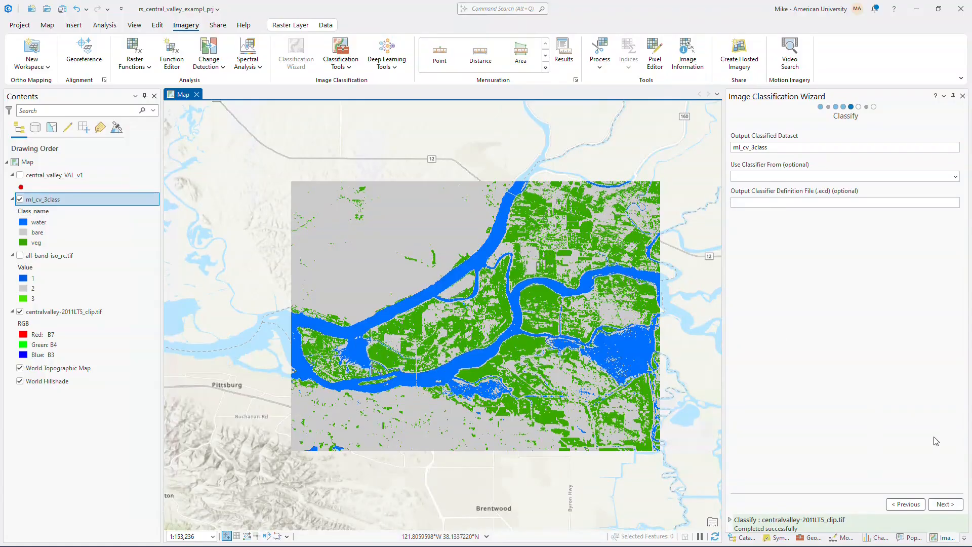
Return to classifier training and train Random Trees with 50 maximum trees, a tree depth of 30 and 1000 samples per class
left_click(908, 505)
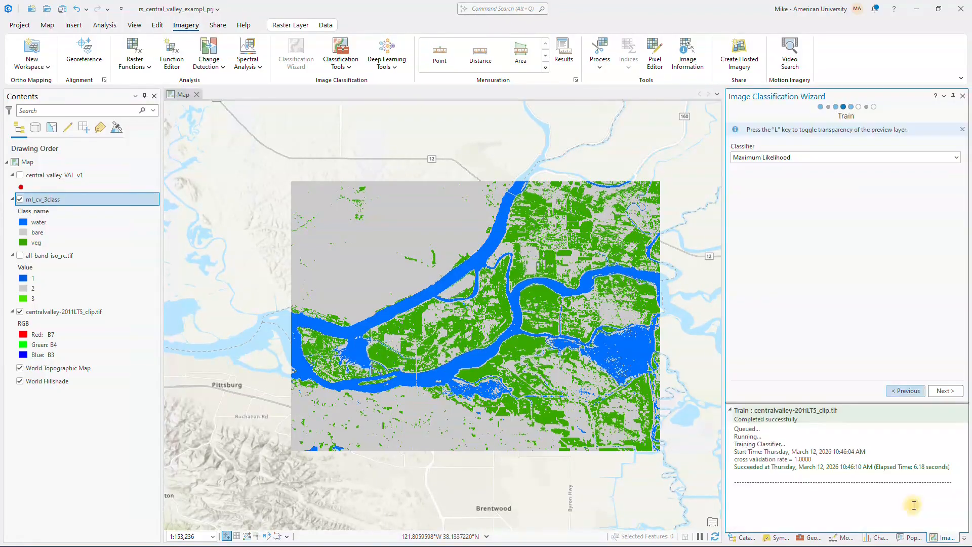
left_click(795, 158)
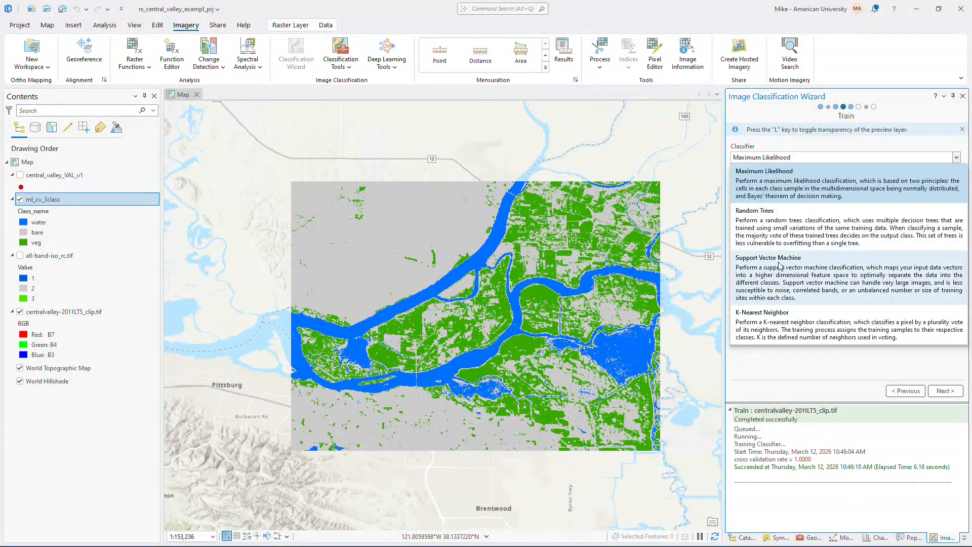
left_click(791, 223)
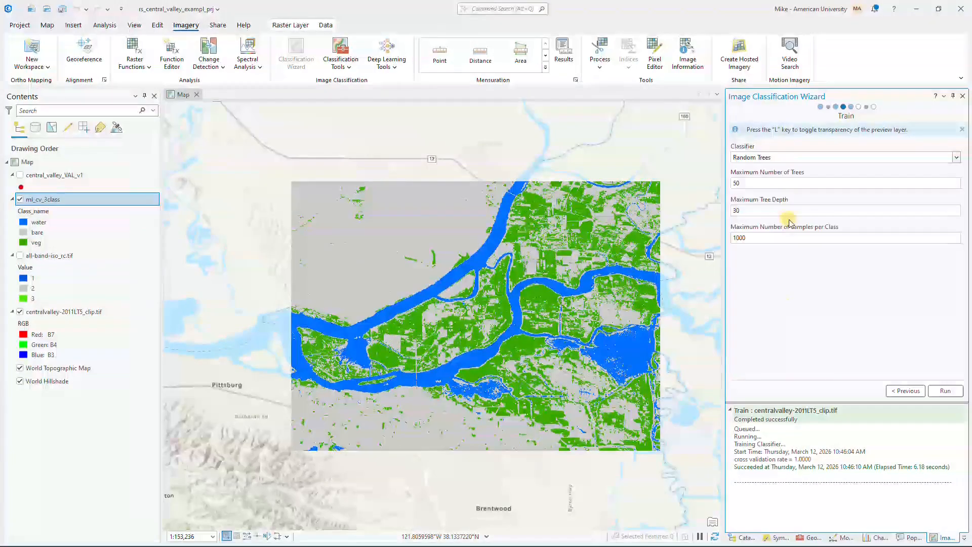
left_click(945, 391)
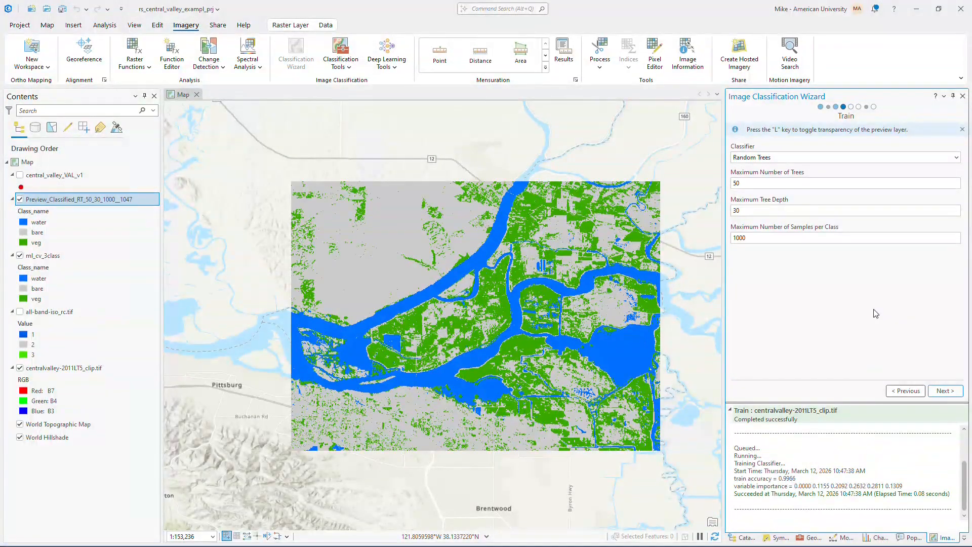
Compare the Random Trees preview with the ml_cv_3class layer by switching the preview's visibility off and on
left_click(21, 201)
left_click(21, 200)
left_click(20, 200)
left_click(20, 201)
left_click(20, 200)
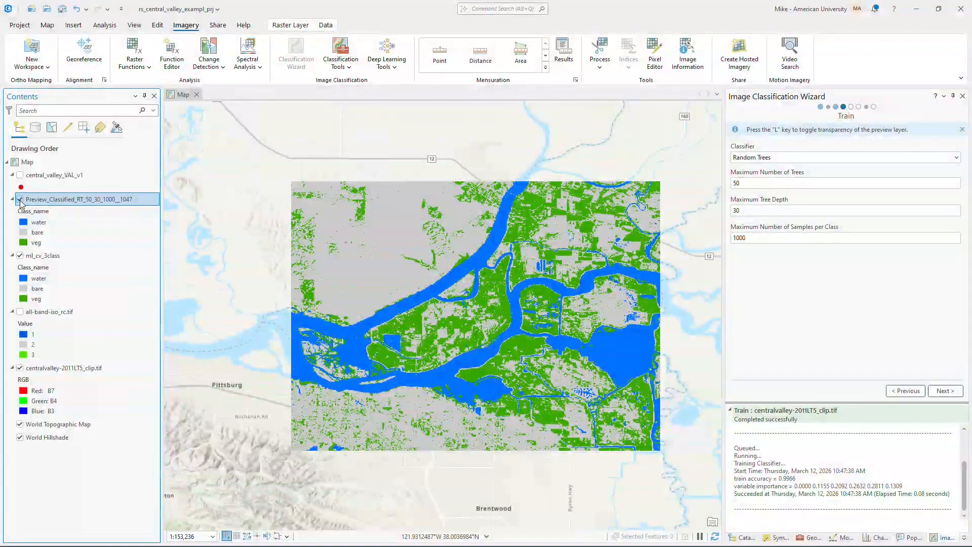